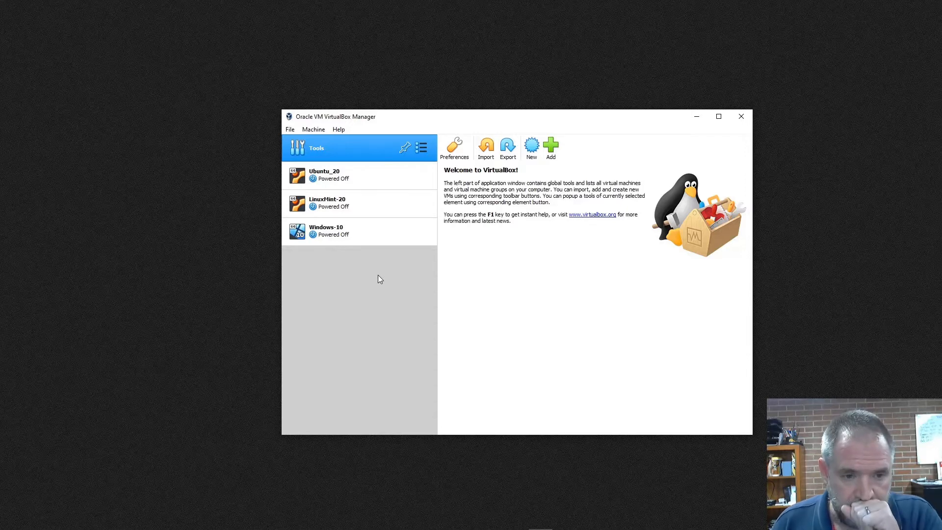
left_click(317, 227)
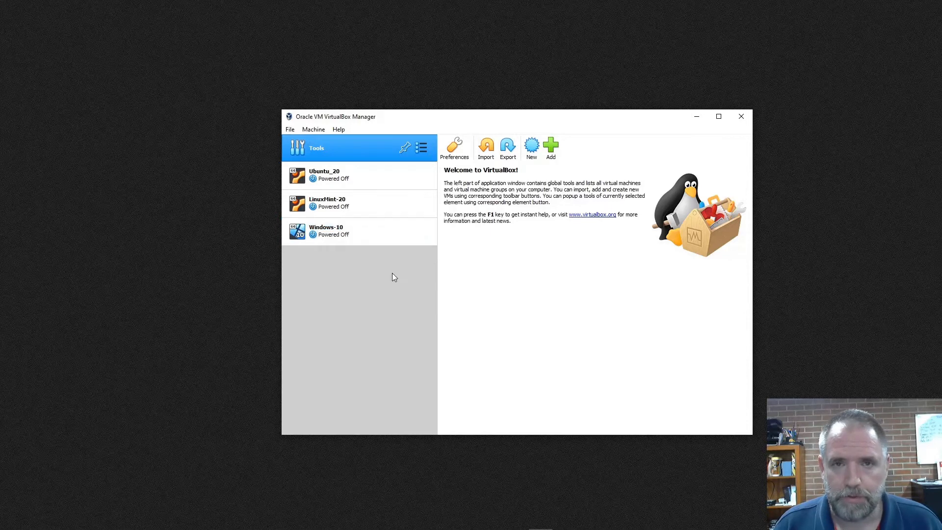
left_click(367, 211)
left_click(329, 178)
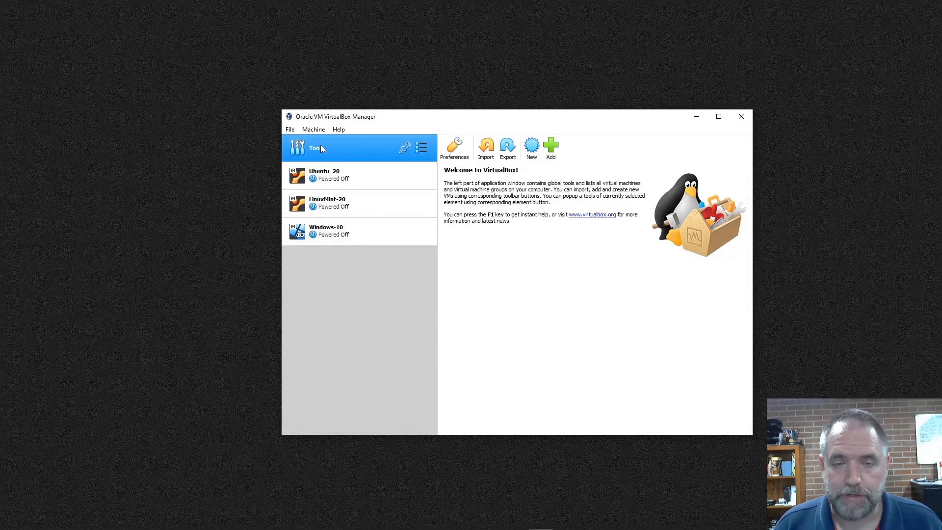
Add a new NAT network in the global network preferences.
left_click(455, 147)
left_click(415, 260)
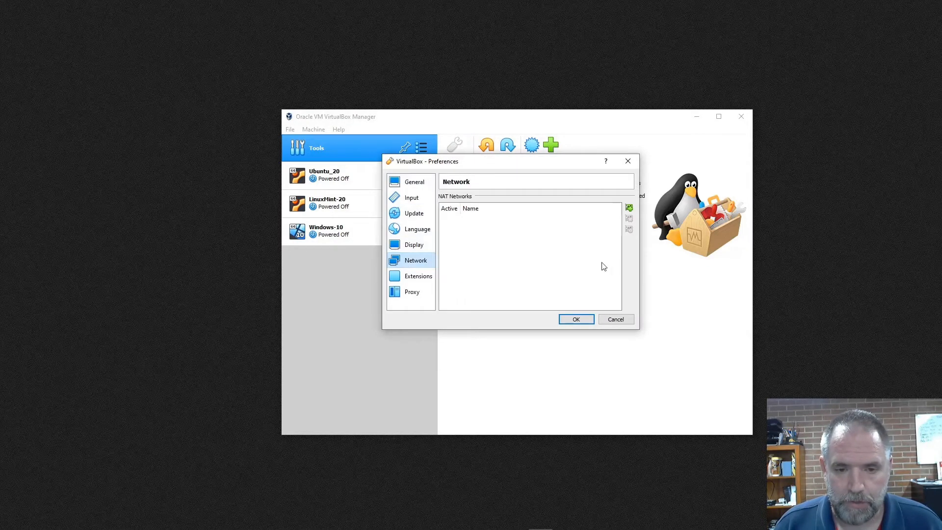
left_click(630, 209)
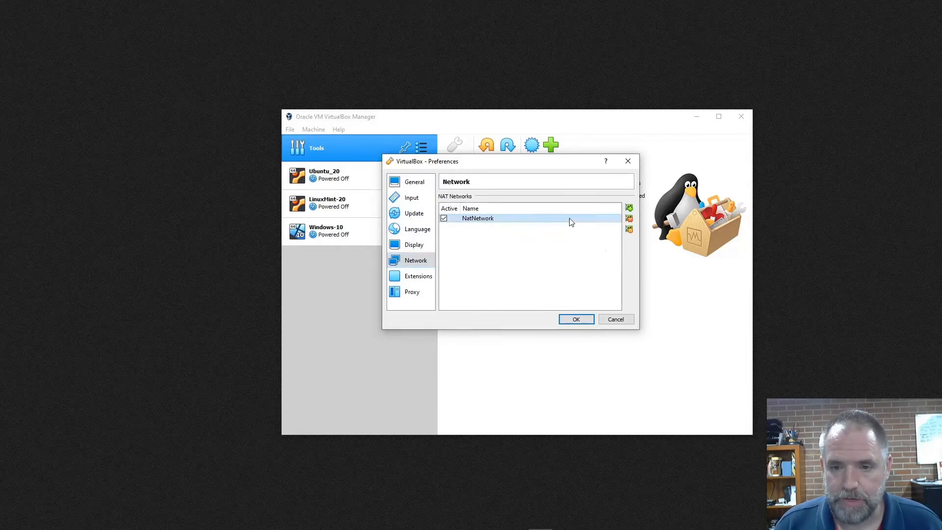
Name the new NAT network RouterWANs and set its network CIDR to 10.1.1.0/26.
left_click(629, 229)
left_click(507, 231)
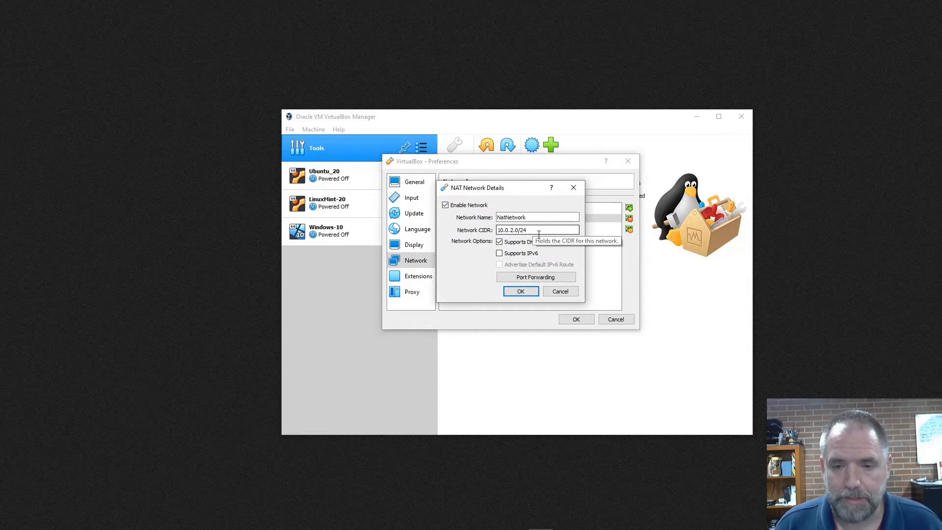
key("shift+Tab")
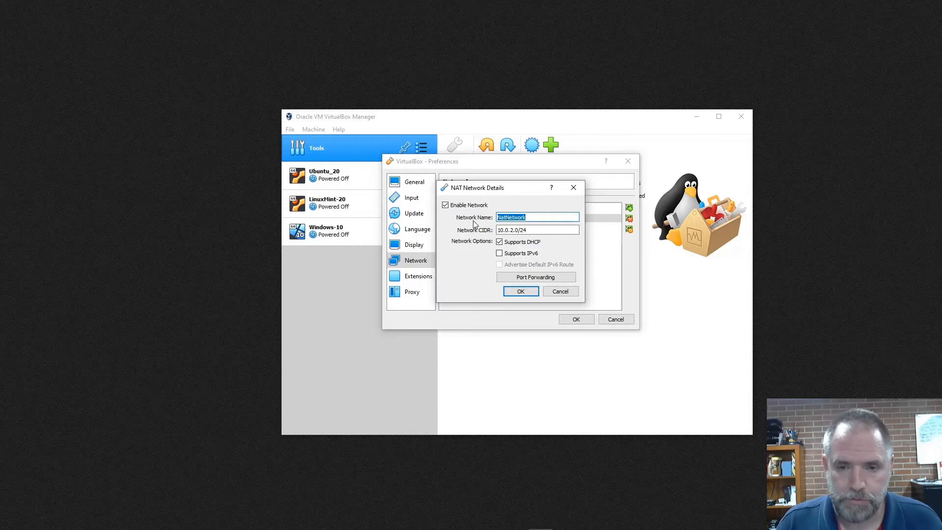
type("RouterWANs")
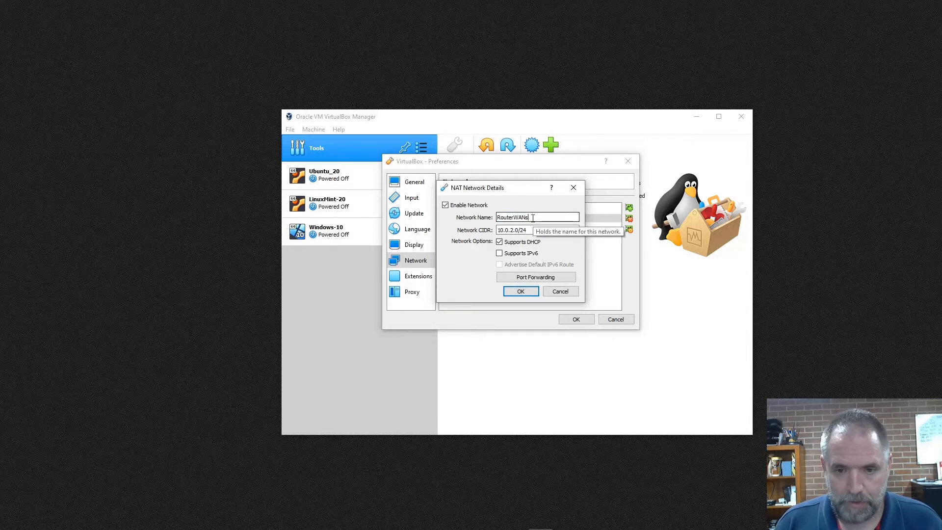
key("Tab")
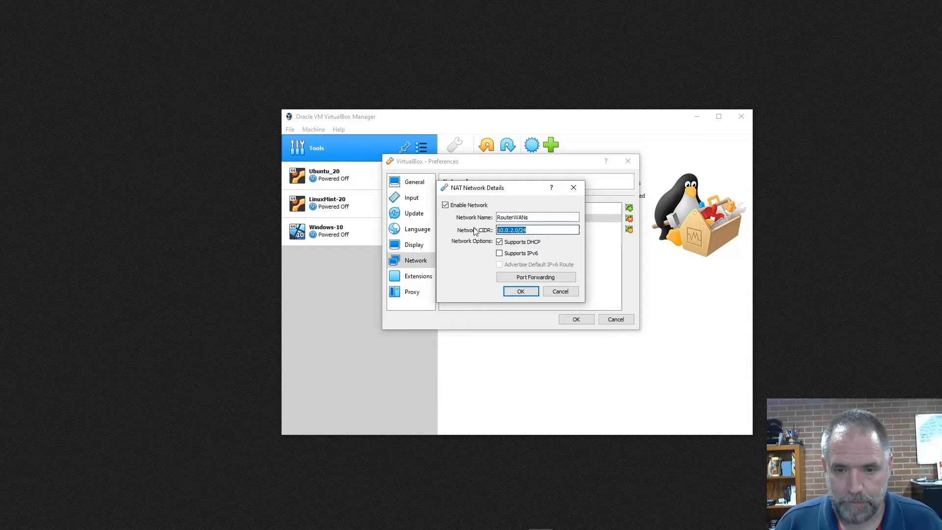
type("1")
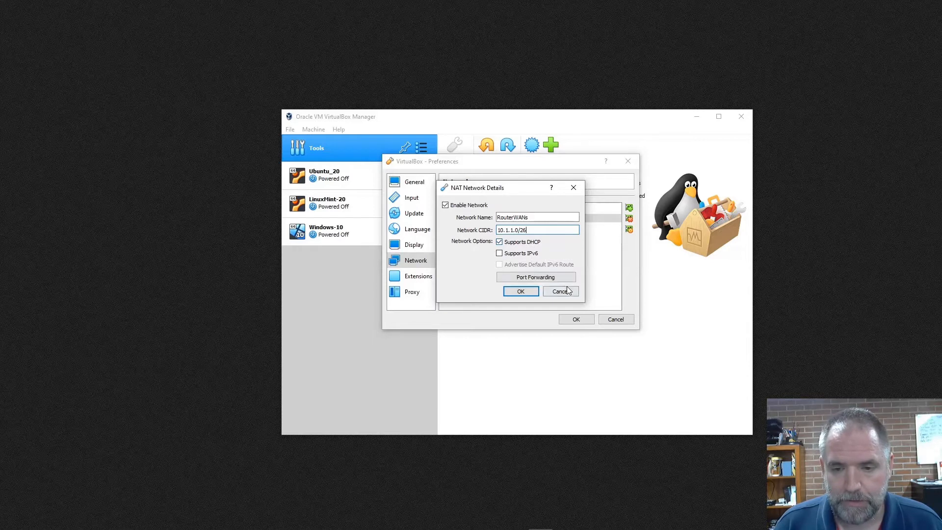
Check the NAT network's port forwarding rules without changing them, and save the network and the preferences.
left_click(547, 278)
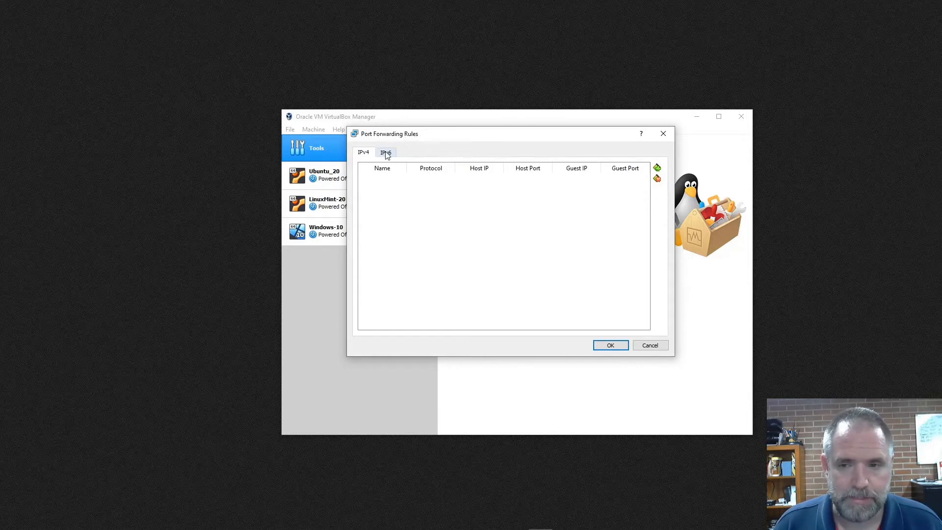
left_click(648, 346)
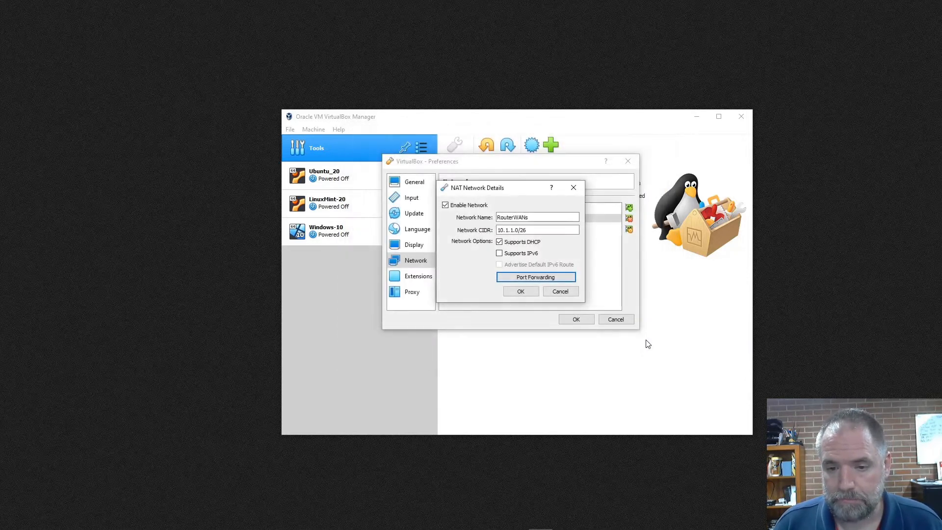
left_click(521, 291)
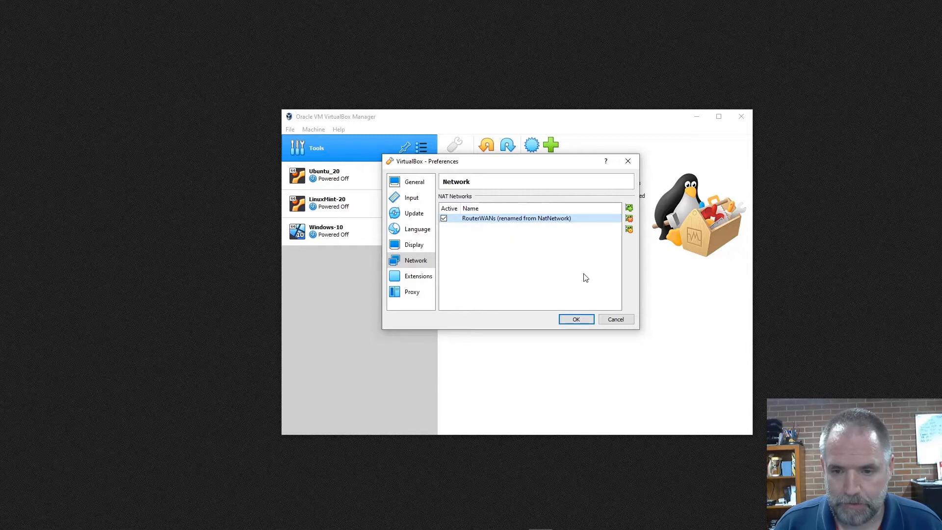
left_click(573, 319)
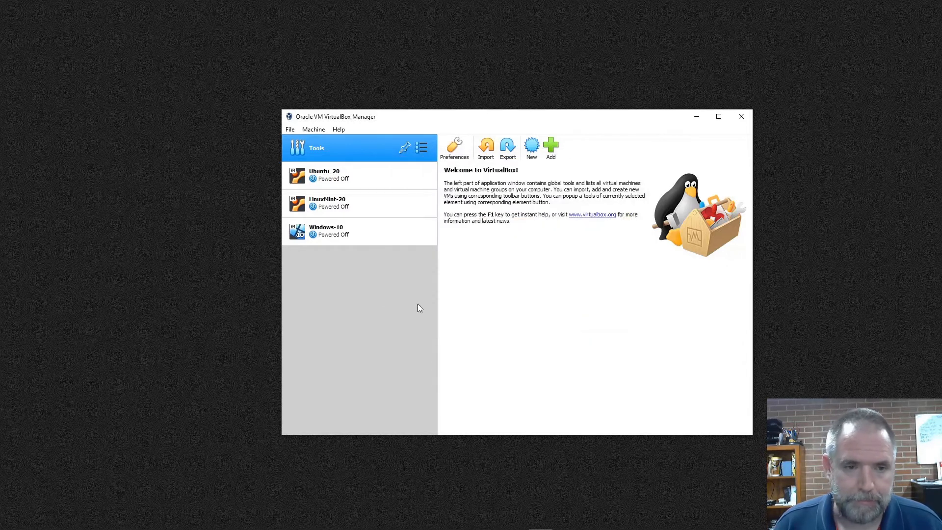
left_click(329, 233)
left_click(326, 208)
left_click(321, 173)
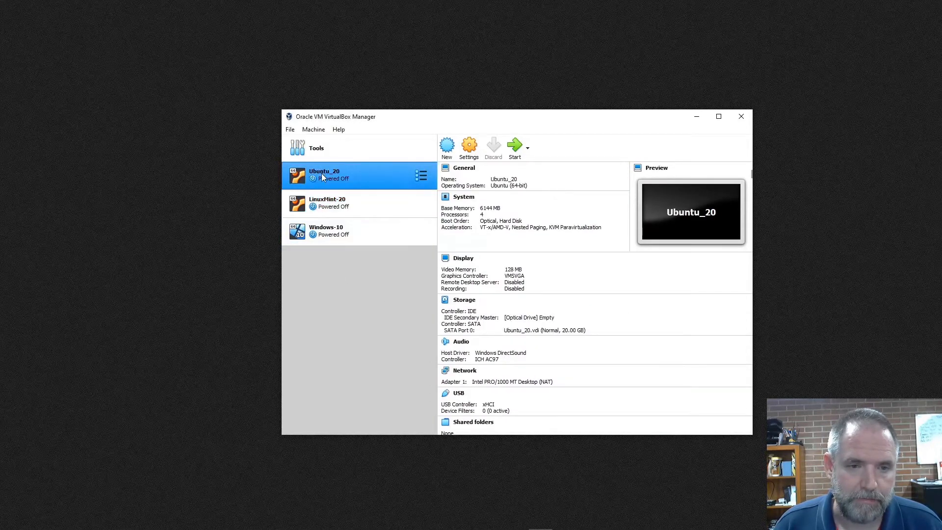
left_click_drag(325, 203, 331, 180)
left_click(334, 231)
left_click(330, 180)
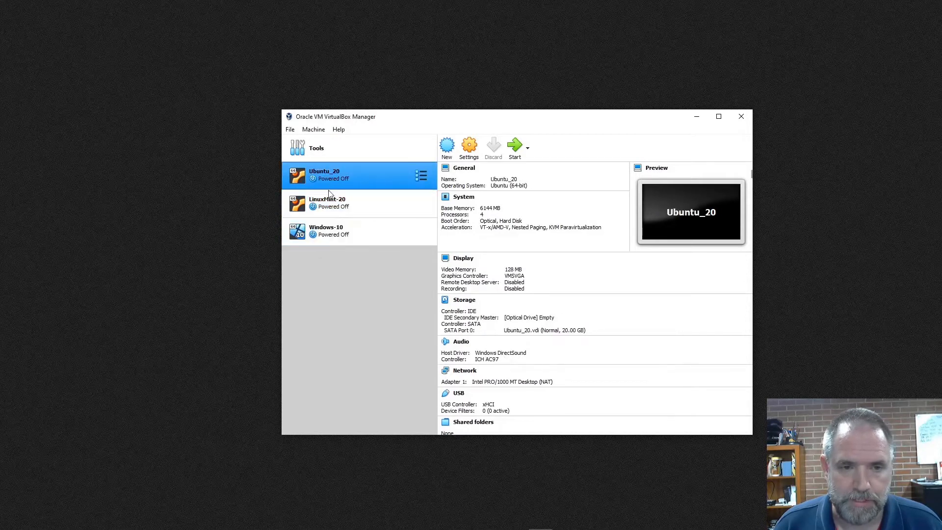
Start a new virtual machine named pfSense with type BSD and version FreeBSD (64-bit).
left_click(447, 146)
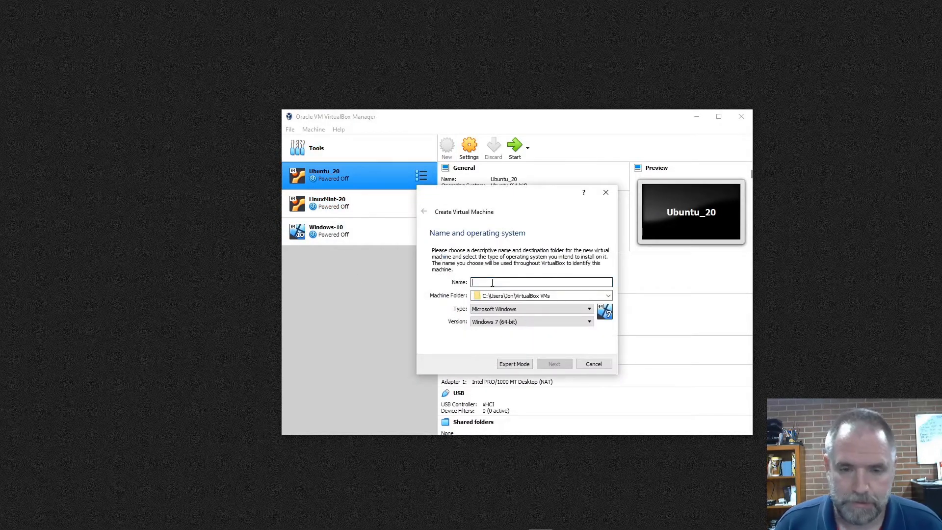
type("pfSens")
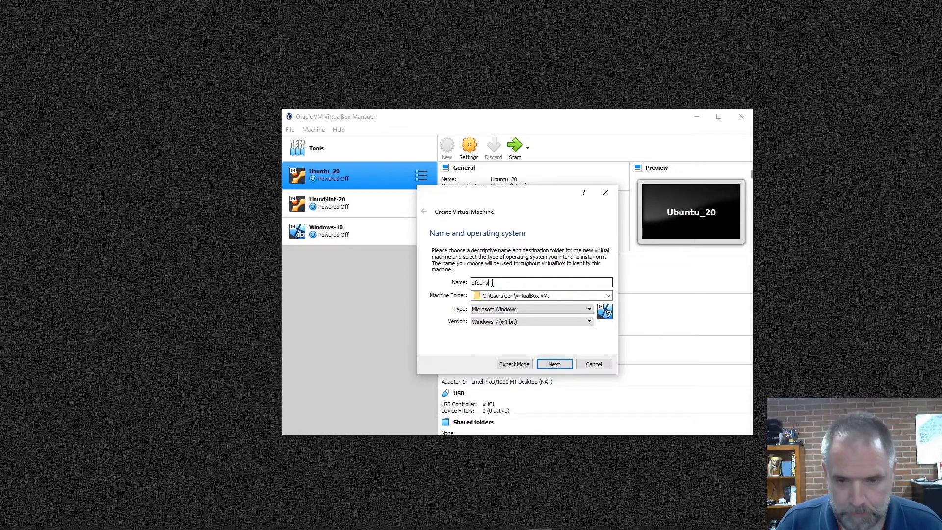
type("e")
left_click(498, 310)
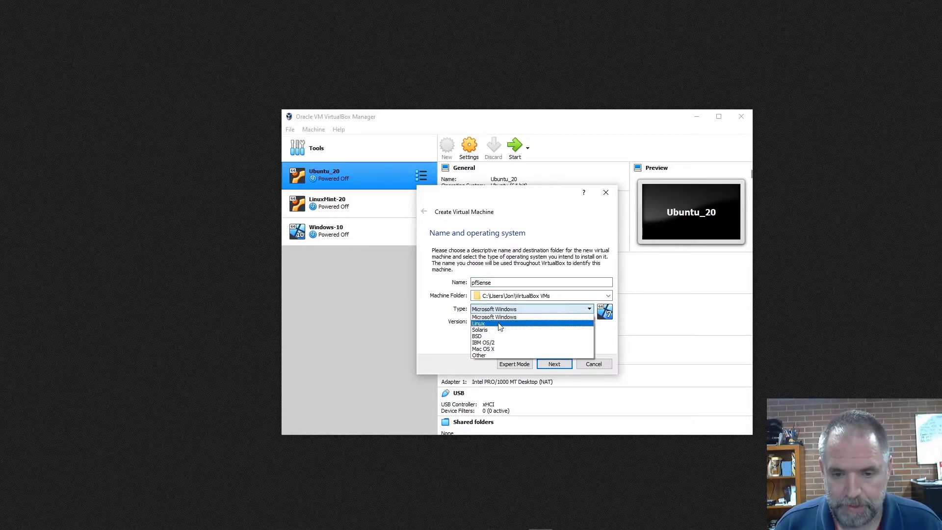
left_click(501, 336)
left_click(505, 321)
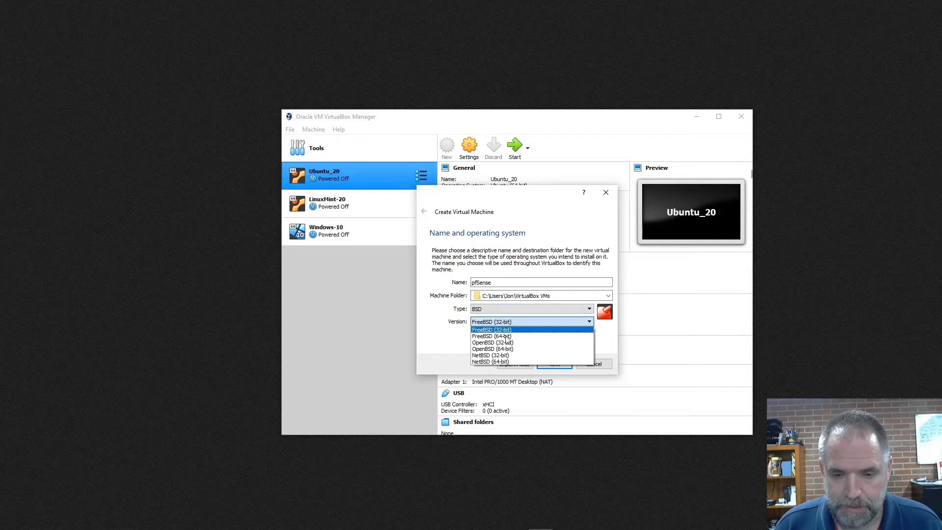
left_click(503, 336)
left_click(561, 366)
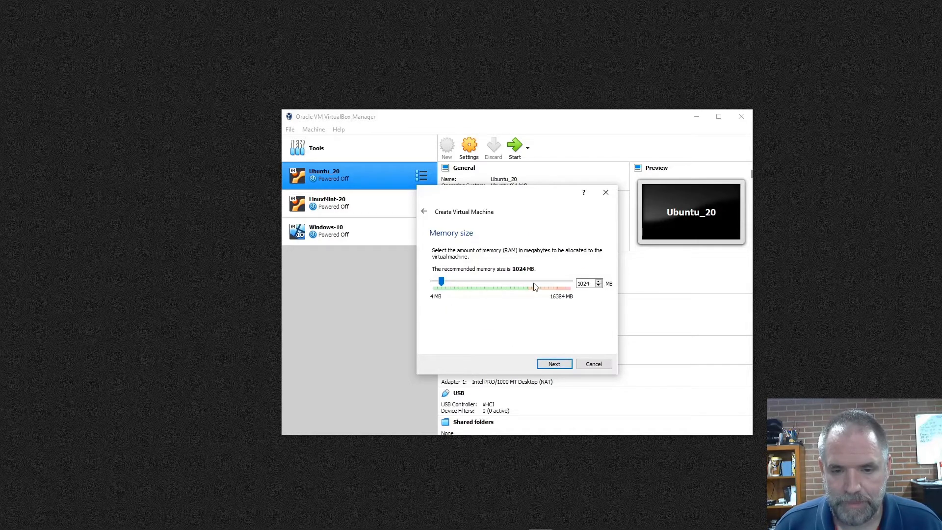
Accept 1024 MB of memory and create the machine with a dynamically allocated 16 GB VDI hard disk.
left_click(559, 364)
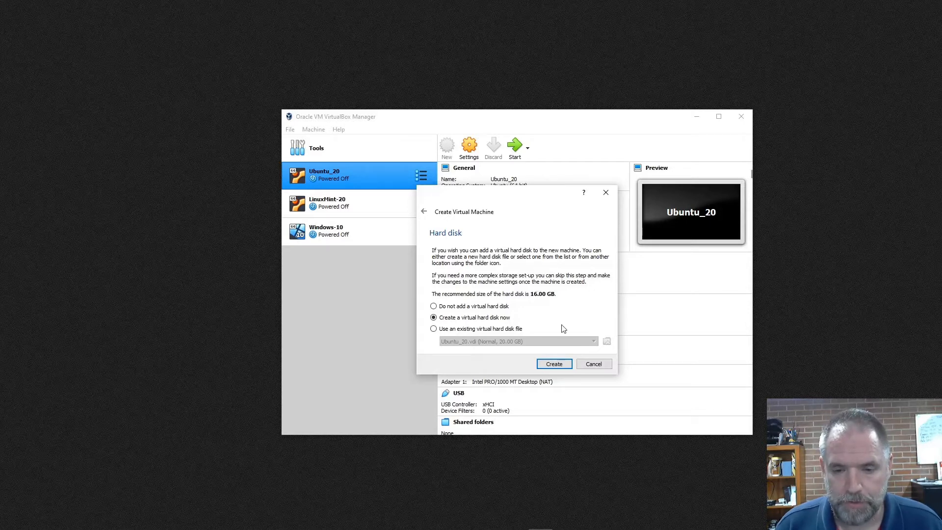
left_click(554, 364)
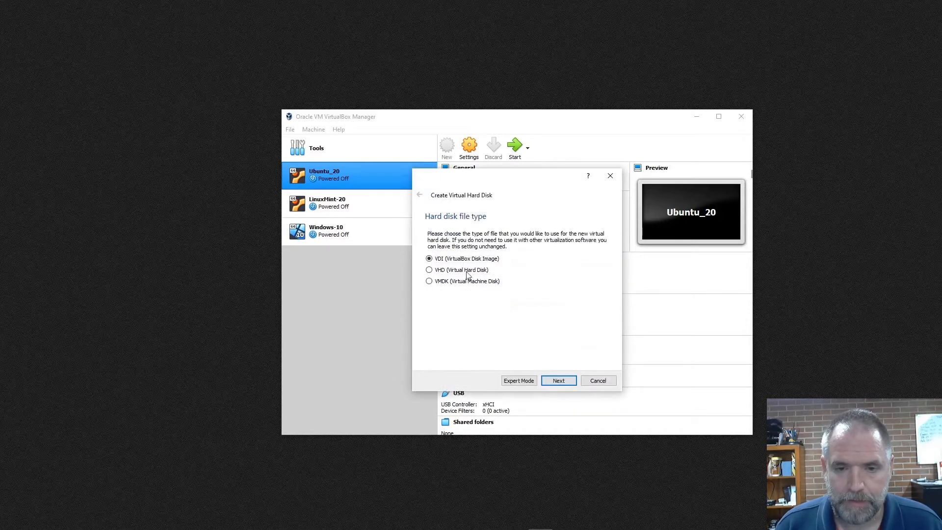
left_click(557, 381)
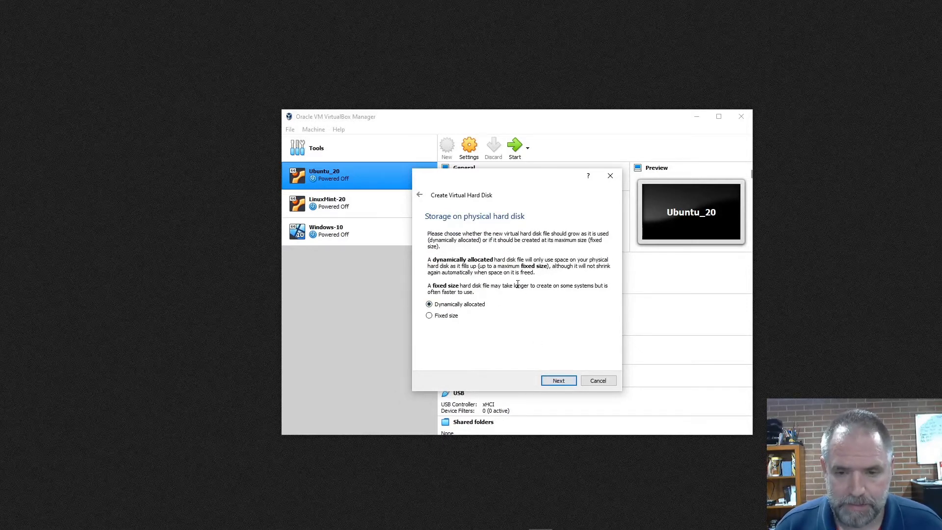
left_click(554, 382)
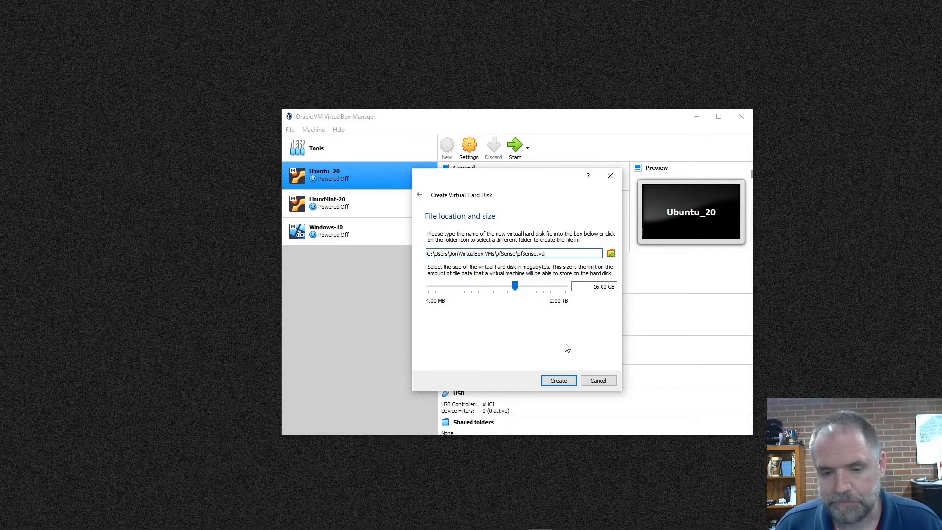
left_click(569, 381)
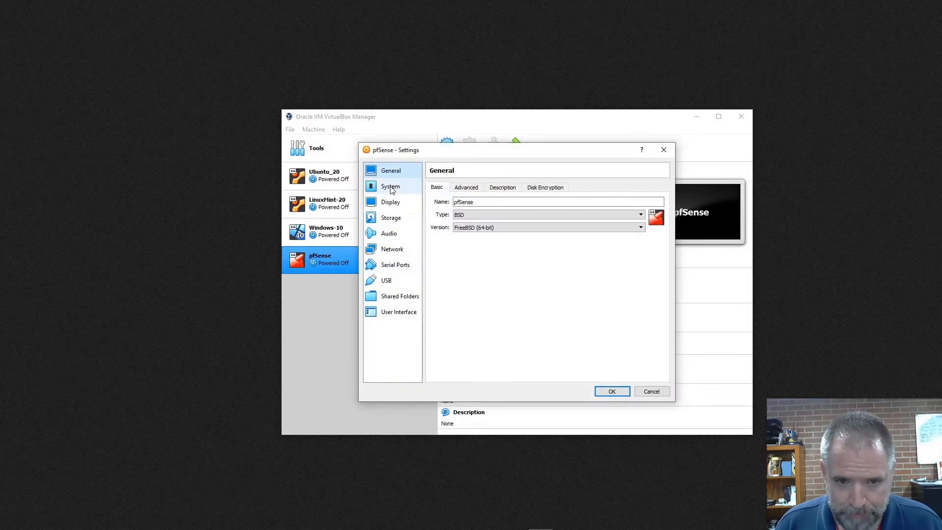
Disable floppy booting in the pfSense machine's system settings and move Floppy below Hard Disk in the boot order.
left_click(392, 190)
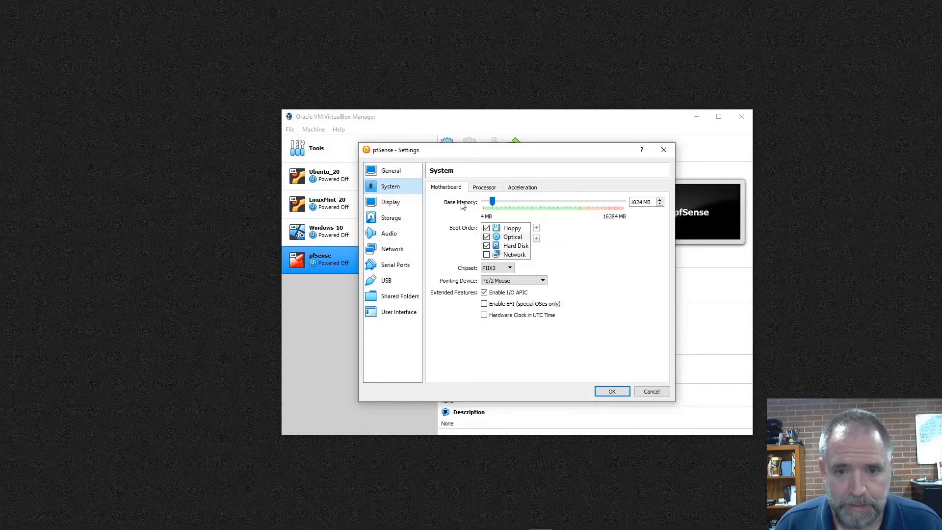
left_click(486, 227)
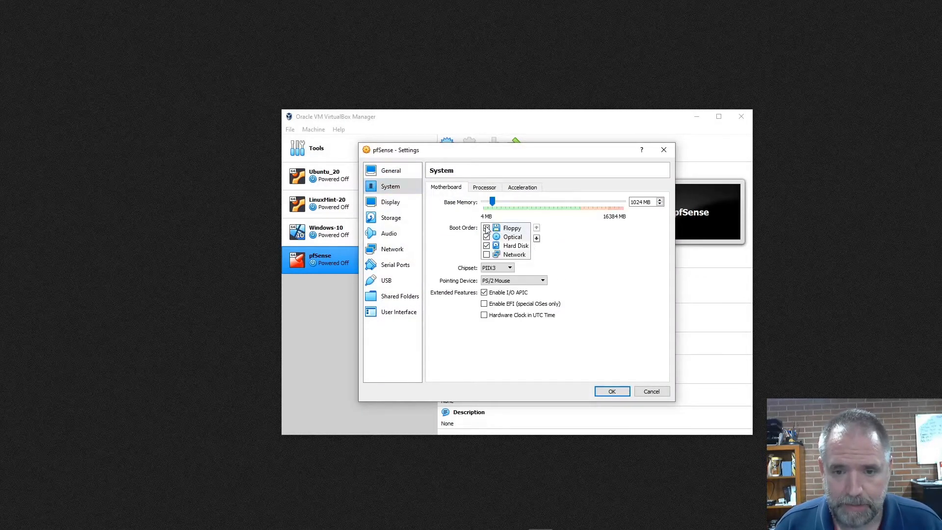
left_click(537, 238)
left_click(537, 238)
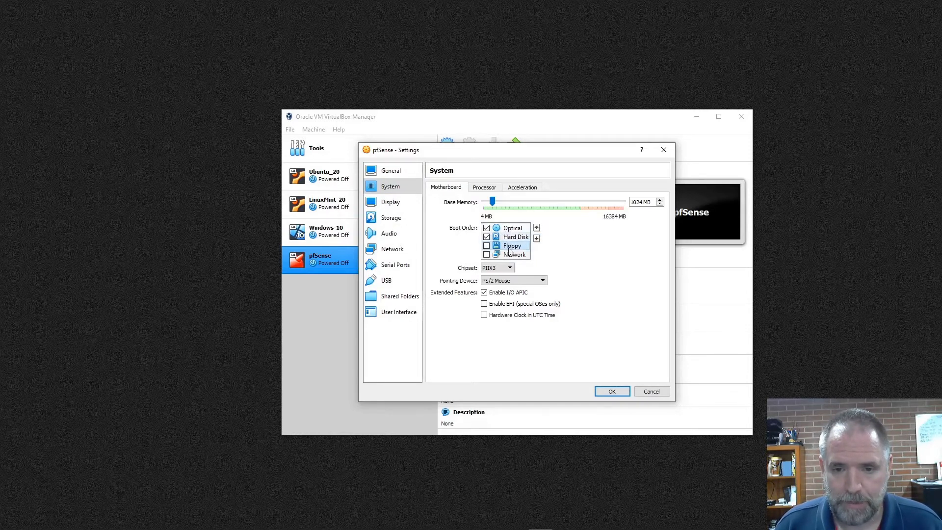
Review the pfSense machine's boot order, processor and display settings.
left_click(512, 228)
left_click(513, 237)
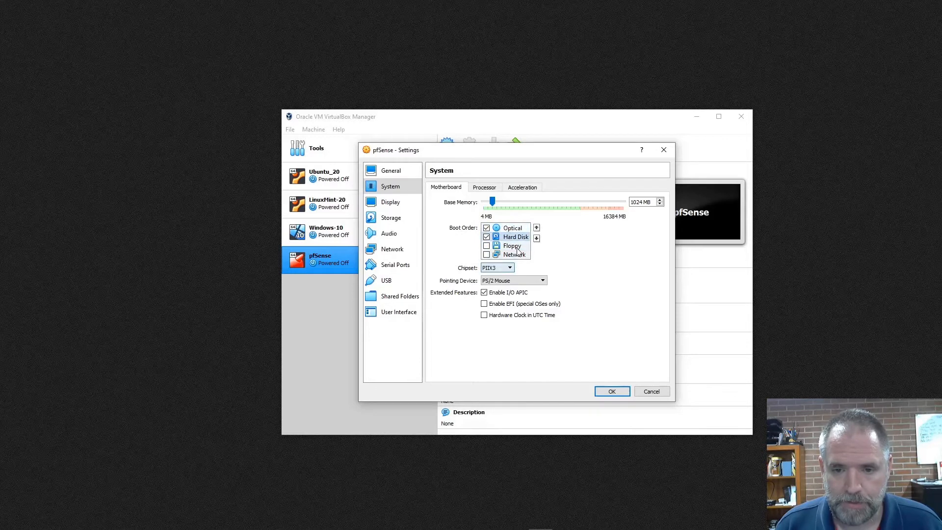
left_click(517, 247)
left_click(515, 255)
left_click(513, 228)
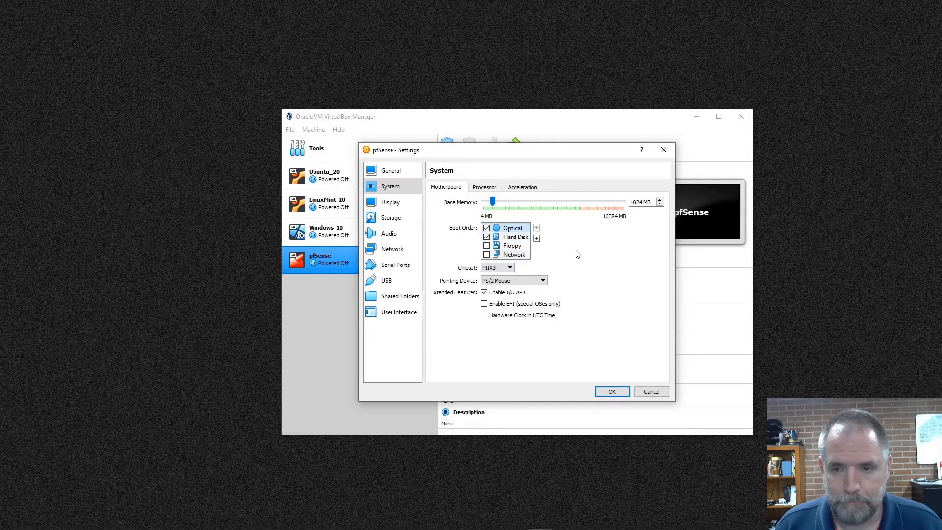
left_click(485, 188)
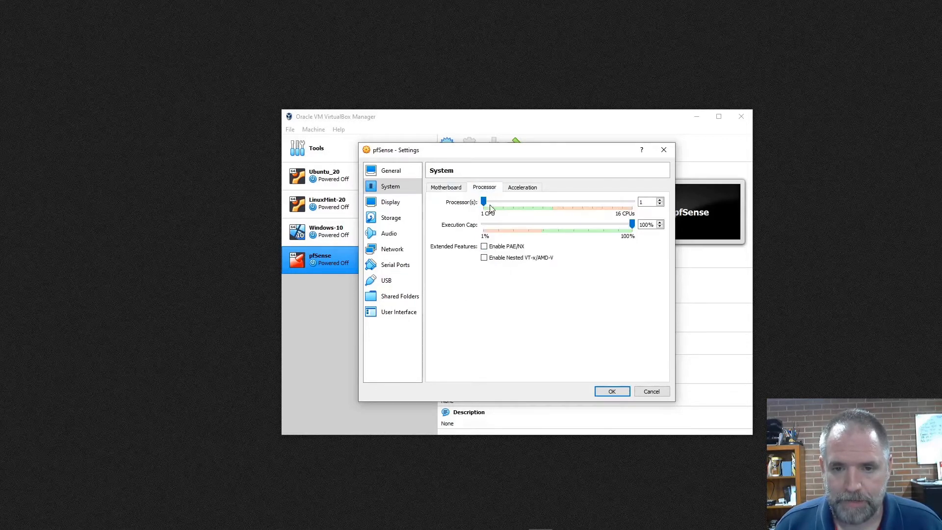
left_click(442, 188)
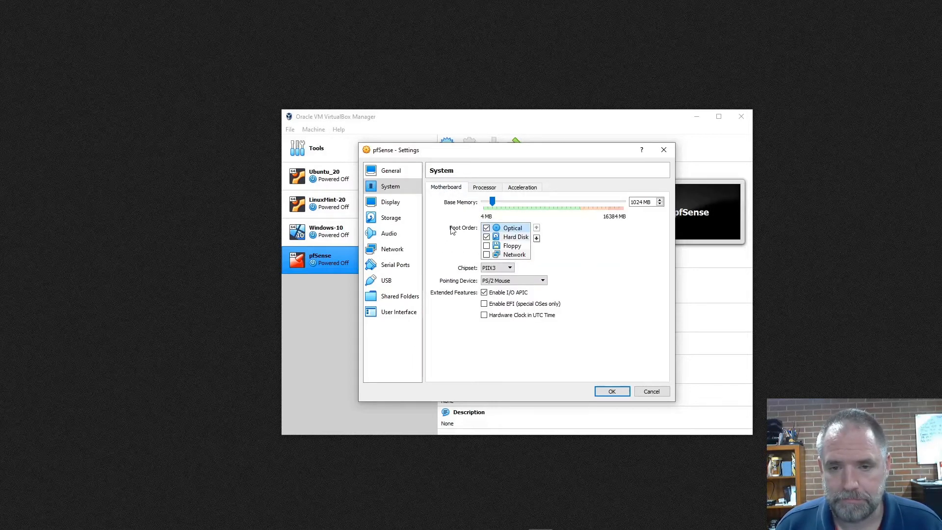
left_click(485, 189)
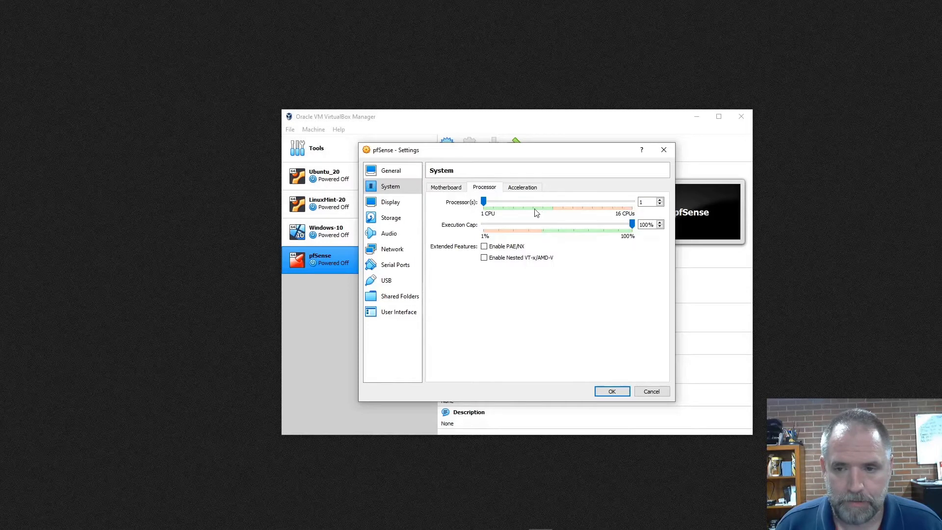
left_click(443, 187)
left_click(396, 204)
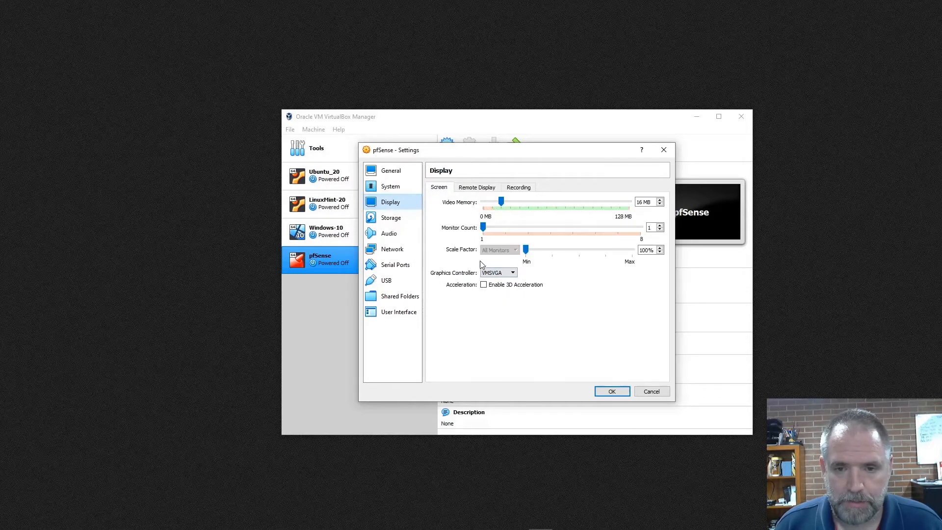
Load the pfSense-CE-2.4.5-RELEASE-amd64.iso image into the pfSense machine's empty optical drive.
left_click(392, 221)
left_click(457, 225)
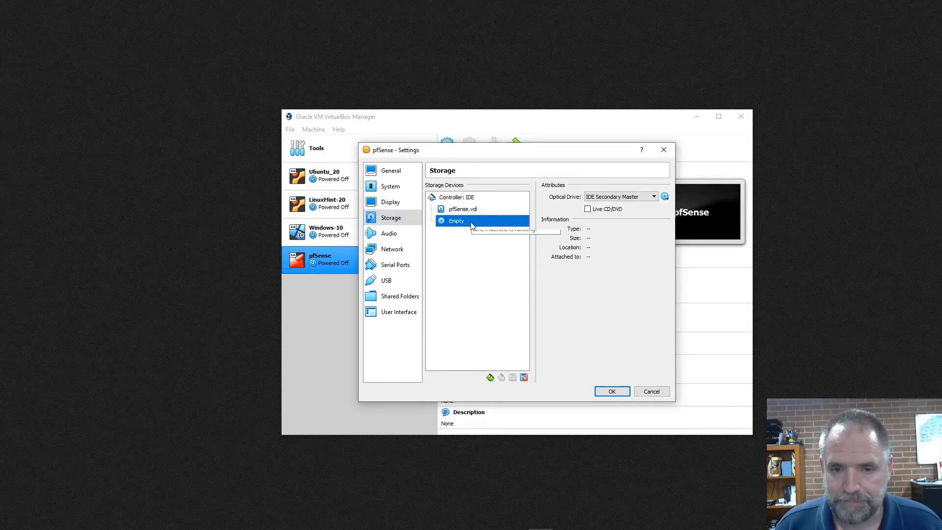
left_click(665, 196)
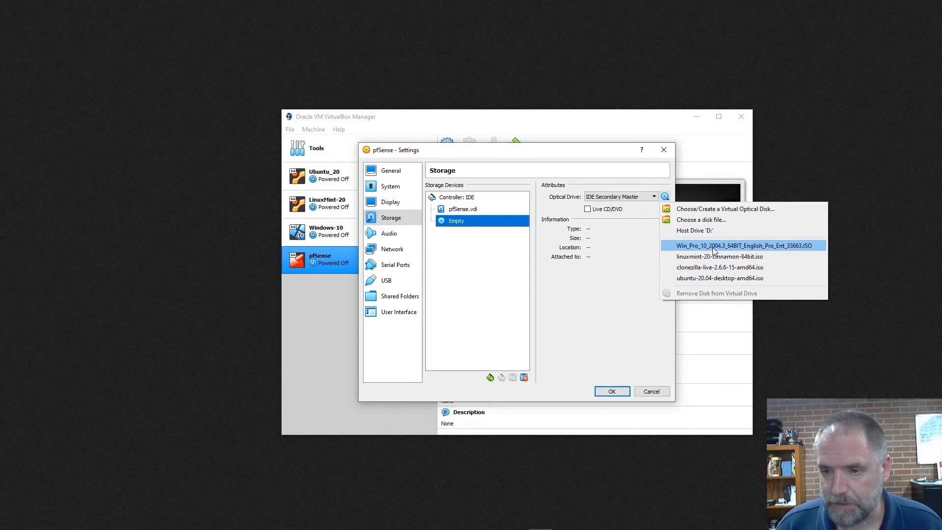
left_click(710, 219)
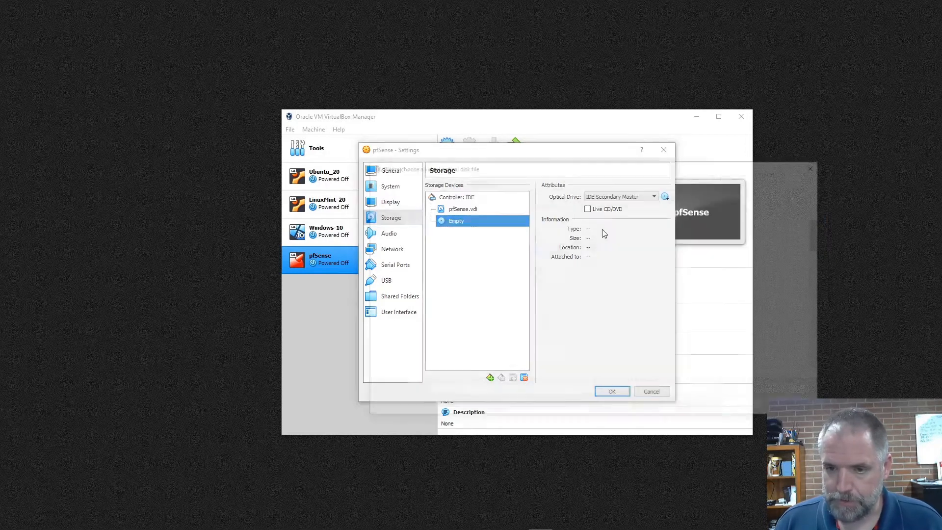
scroll(501, 354, "down", 5)
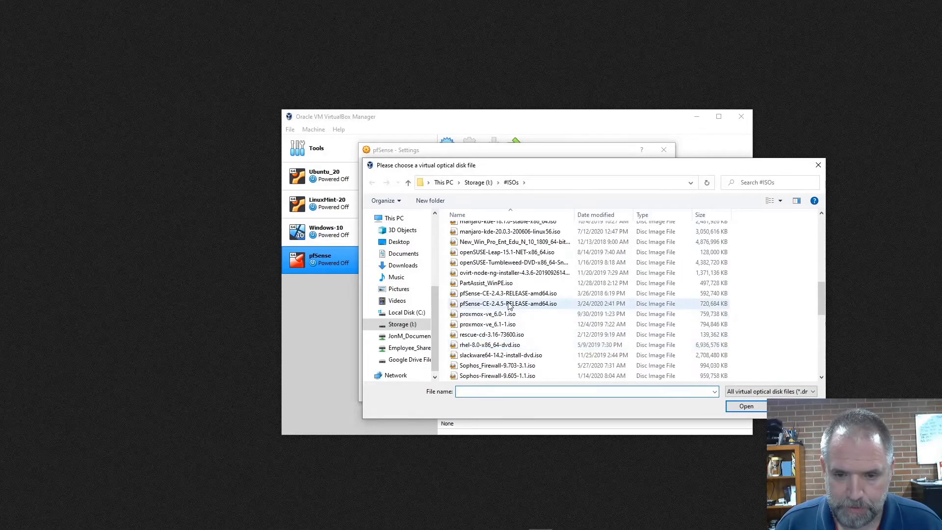
left_click(509, 306)
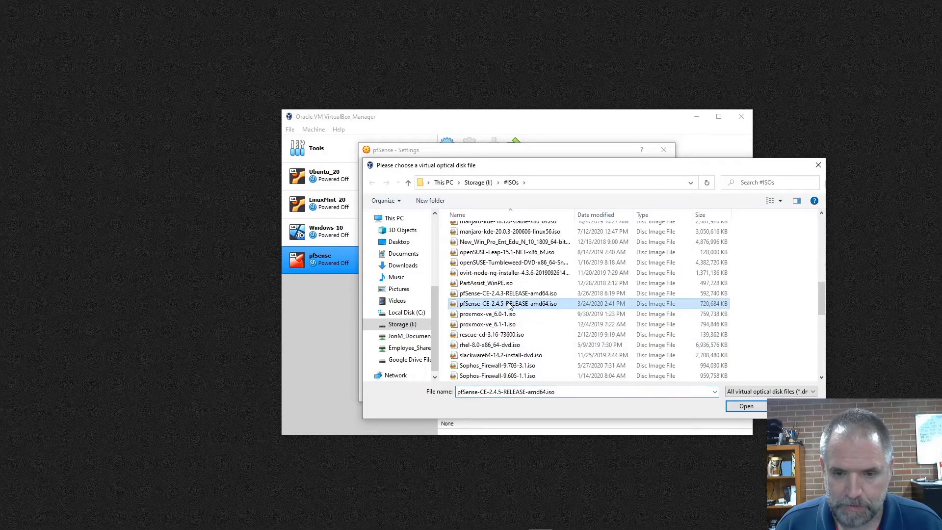
left_click(745, 407)
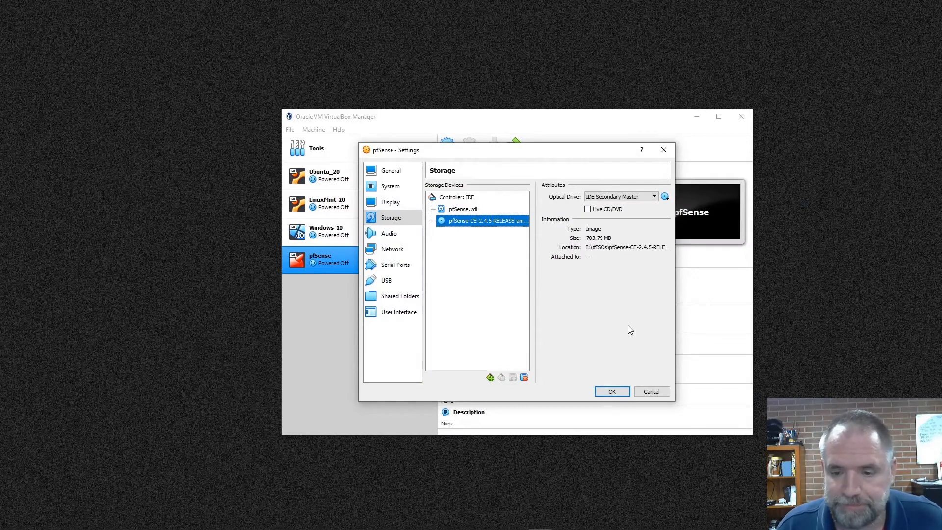
Disable audio for the pfSense machine and attach network Adapter 1 to the NAT Network RouterWANs.
left_click(389, 234)
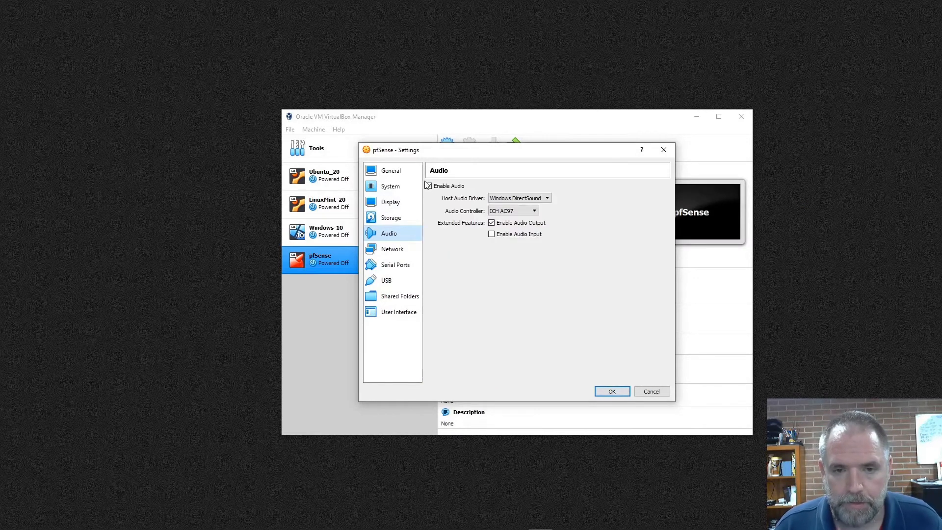
left_click(428, 185)
left_click(395, 249)
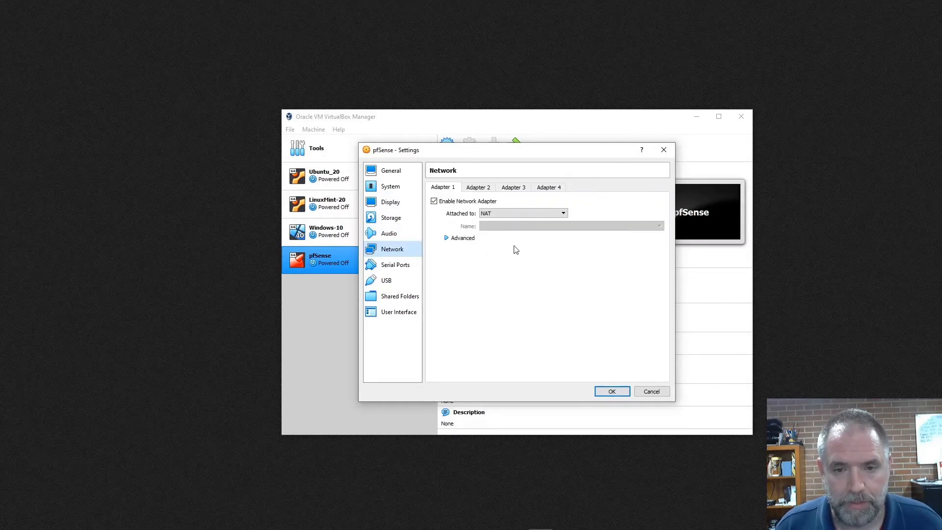
left_click(555, 214)
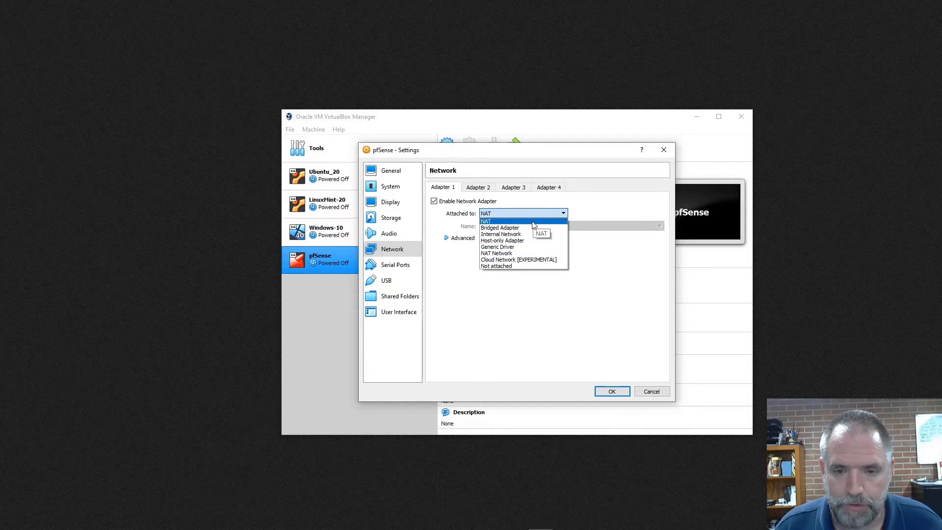
left_click(523, 253)
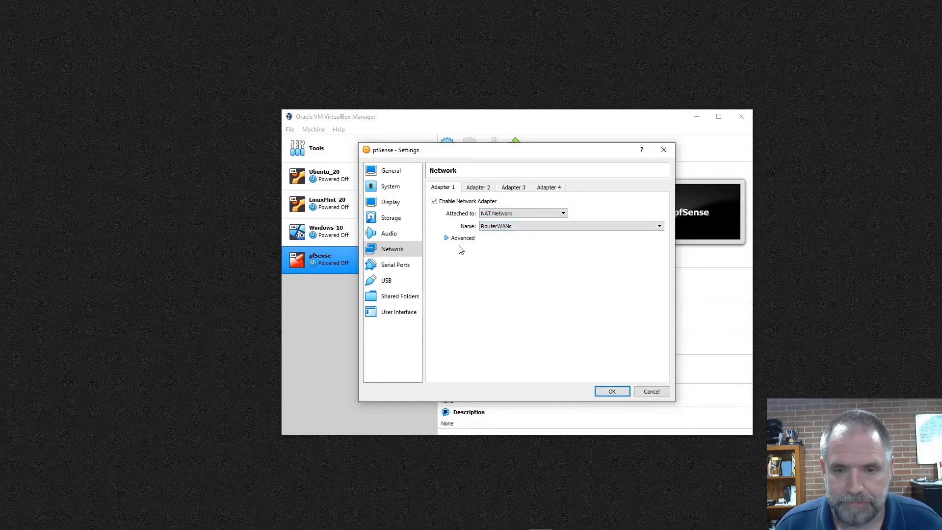
Examine the advanced options of Adapter 1, including the available promiscuous mode choices.
left_click(447, 239)
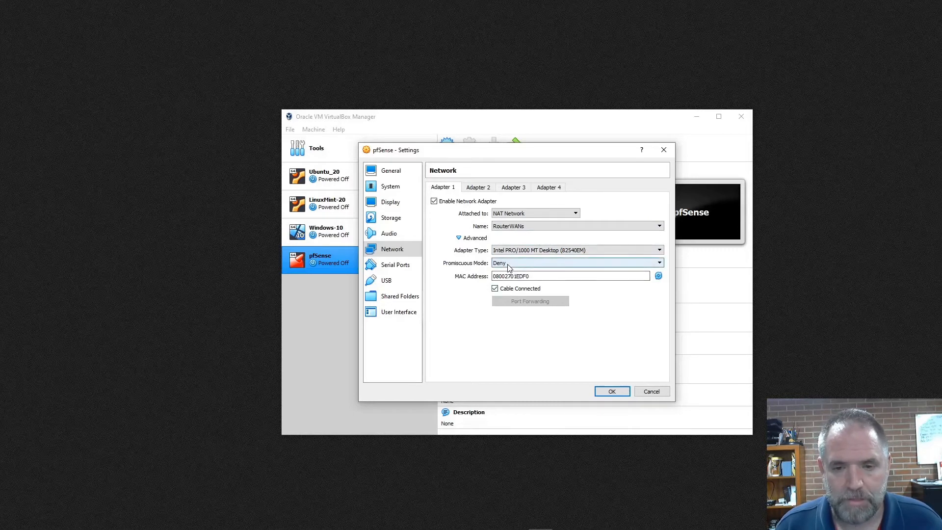
left_click(507, 265)
left_click(508, 265)
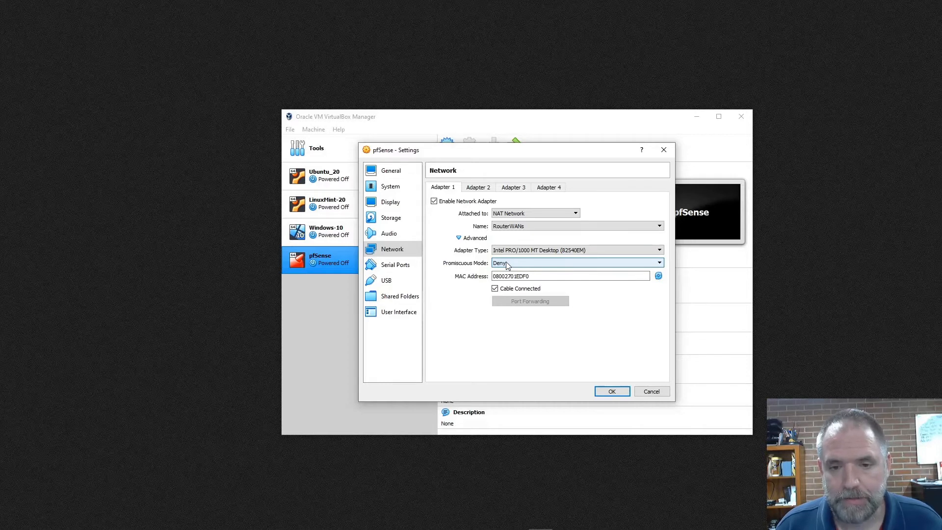
left_click(507, 265)
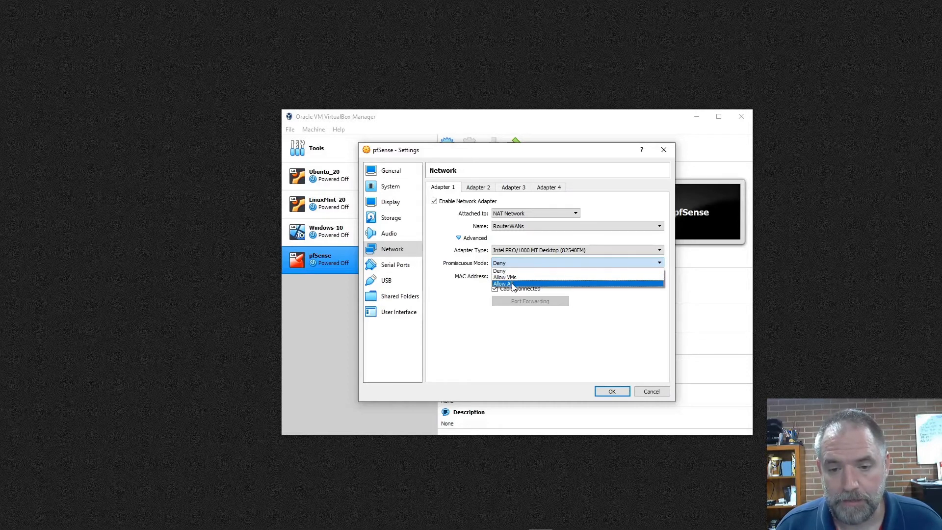
left_click(461, 275)
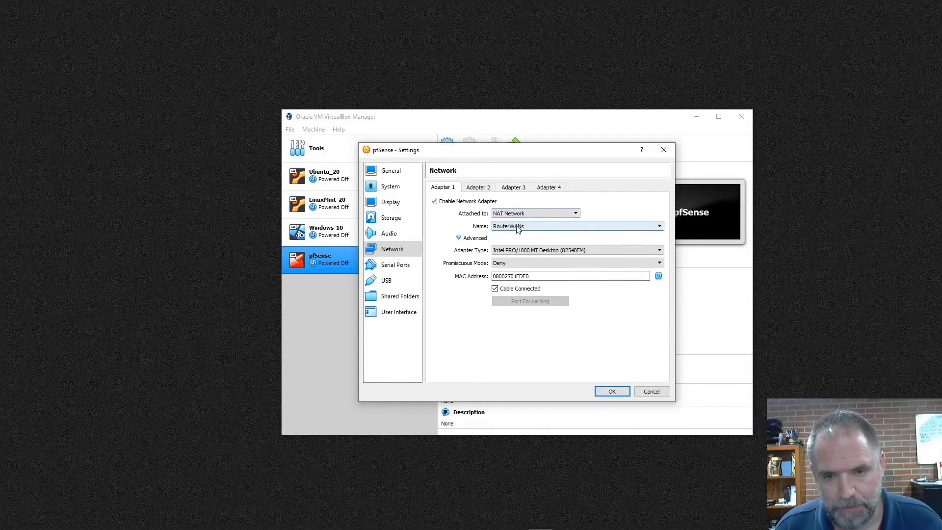
Generate a new random MAC address for the pfSense machine's Adapter 1.
left_click(659, 276)
left_click(659, 276)
left_click(659, 276)
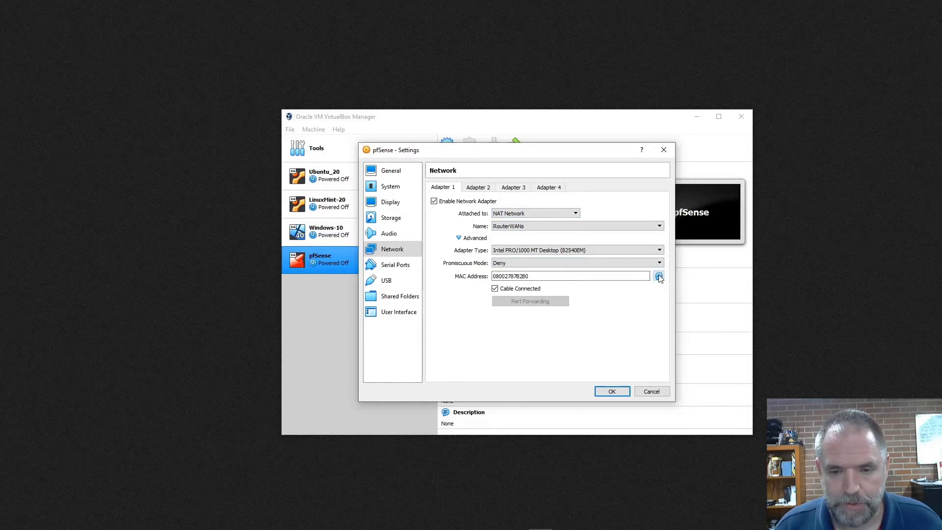
left_click(659, 276)
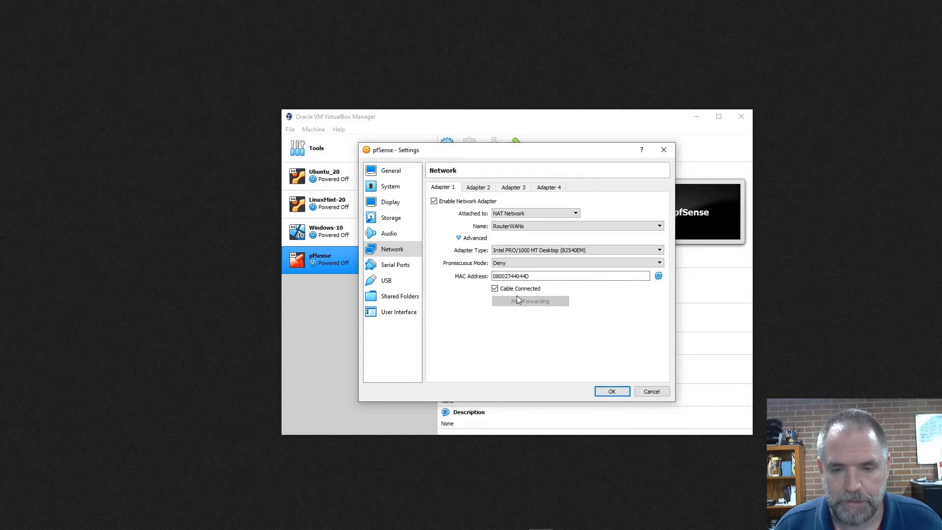
Enable Adapter 2 on an Internal Network named RouterLANs and save the pfSense machine's settings.
left_click(479, 188)
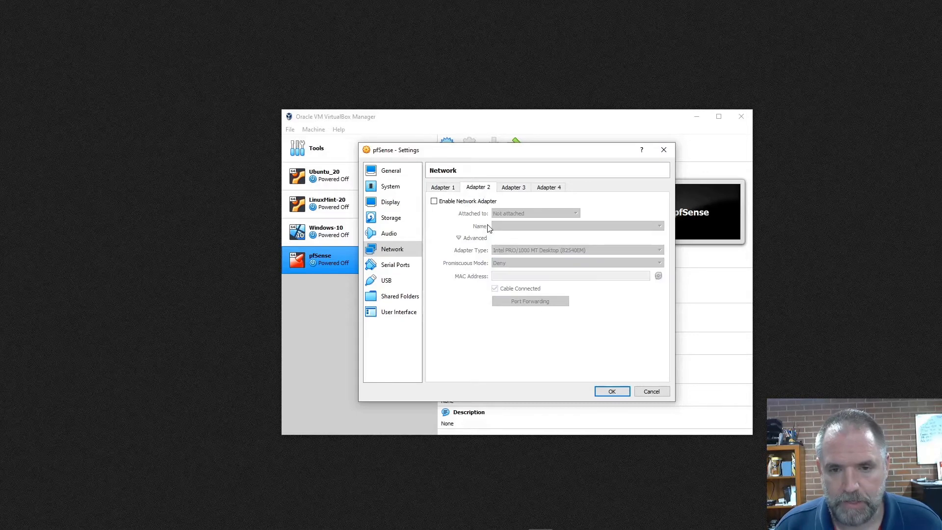
left_click(434, 202)
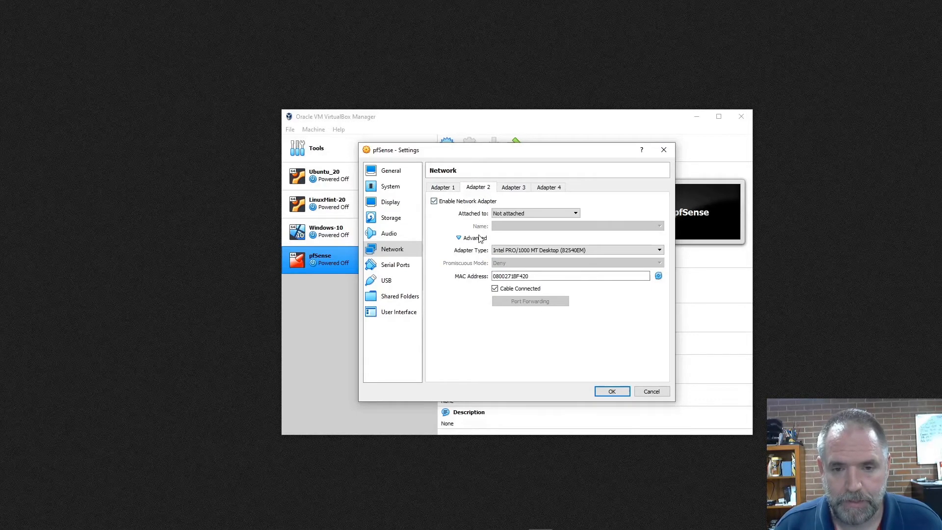
left_click(515, 214)
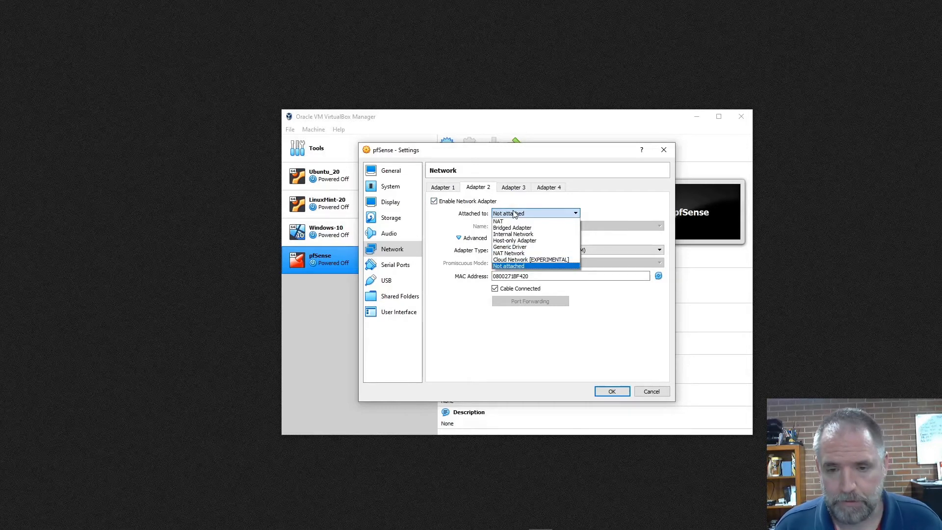
left_click(518, 235)
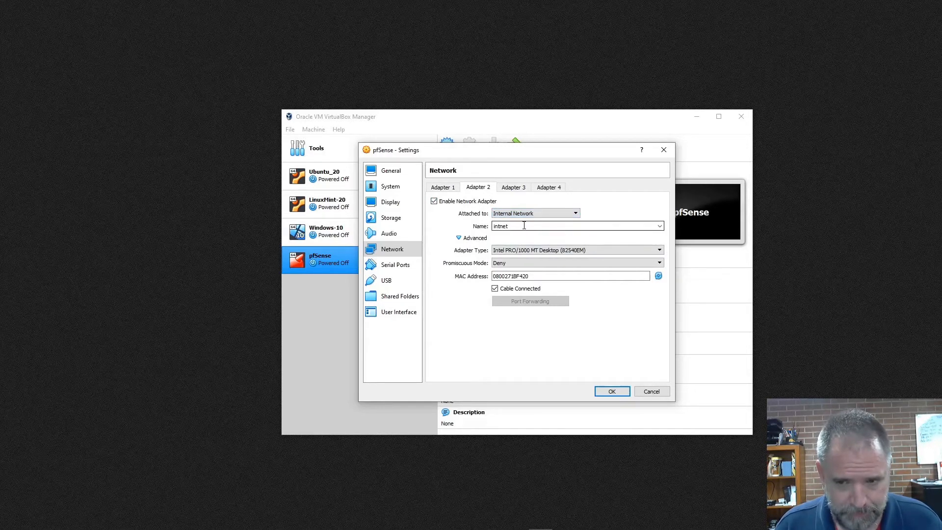
left_click(660, 225)
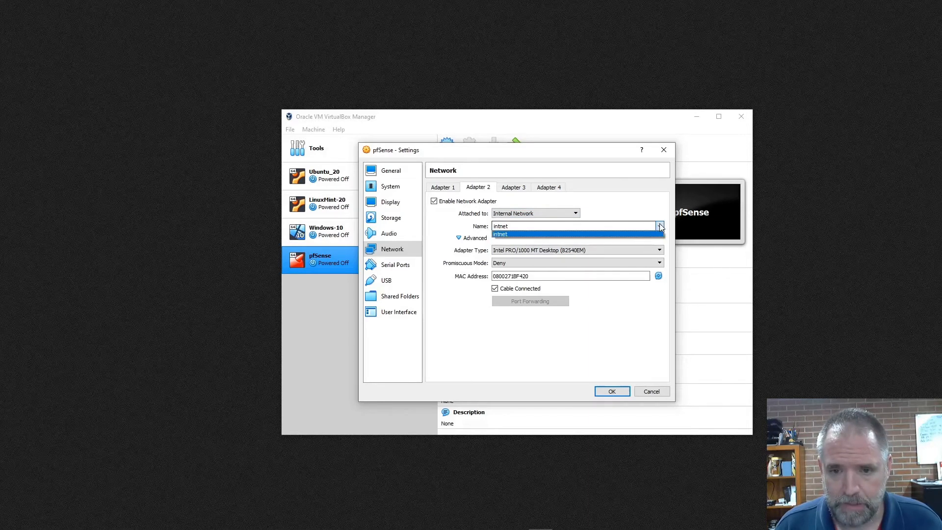
left_click(660, 224)
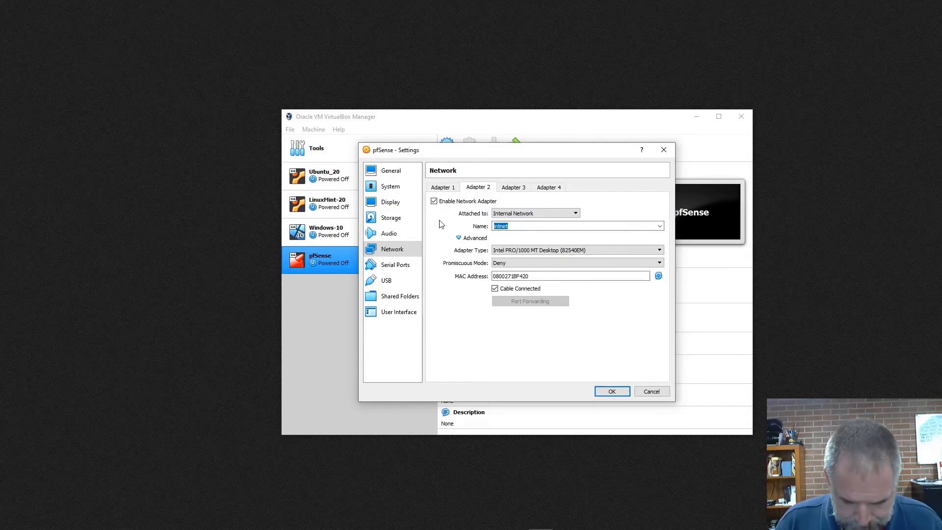
type("RouterL")
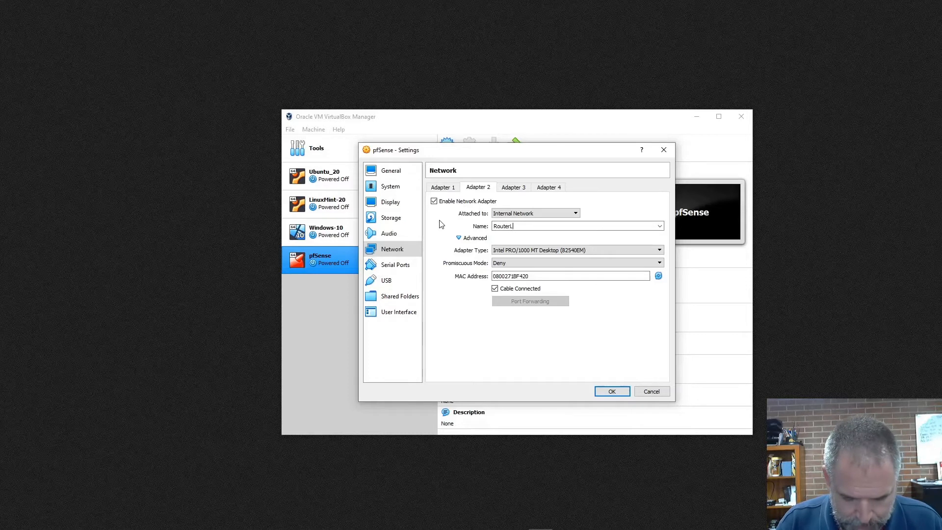
type("ANs")
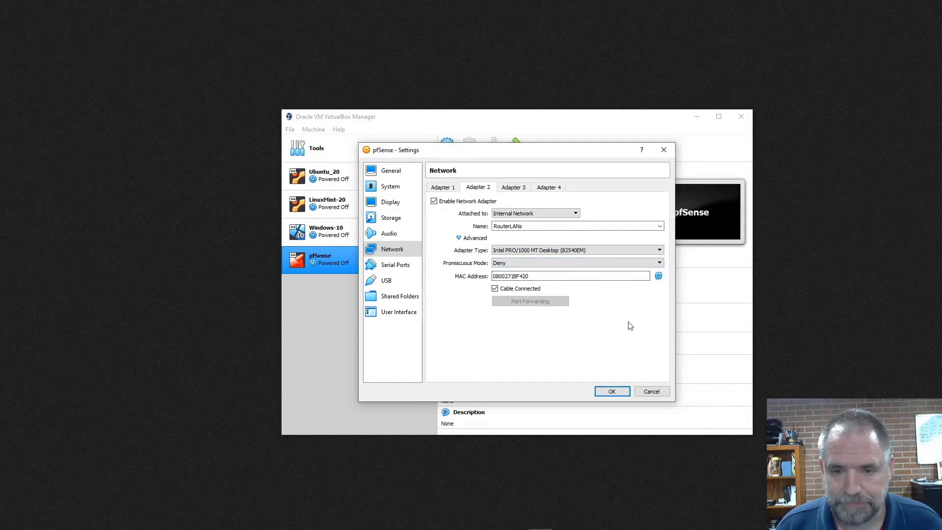
left_click(625, 390)
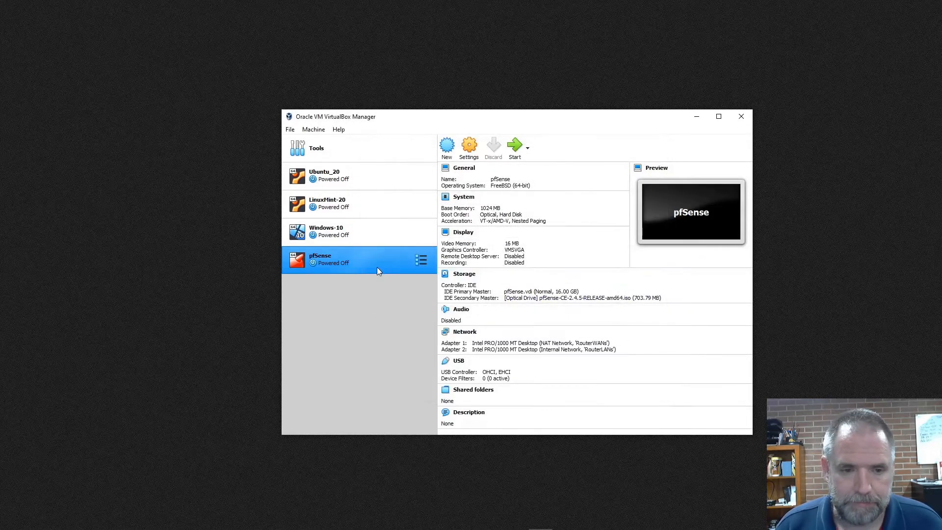
Set Adapter 1 of the Windows-10 machine to Internal Network and choose RouterLANs as its network name.
left_click(346, 231)
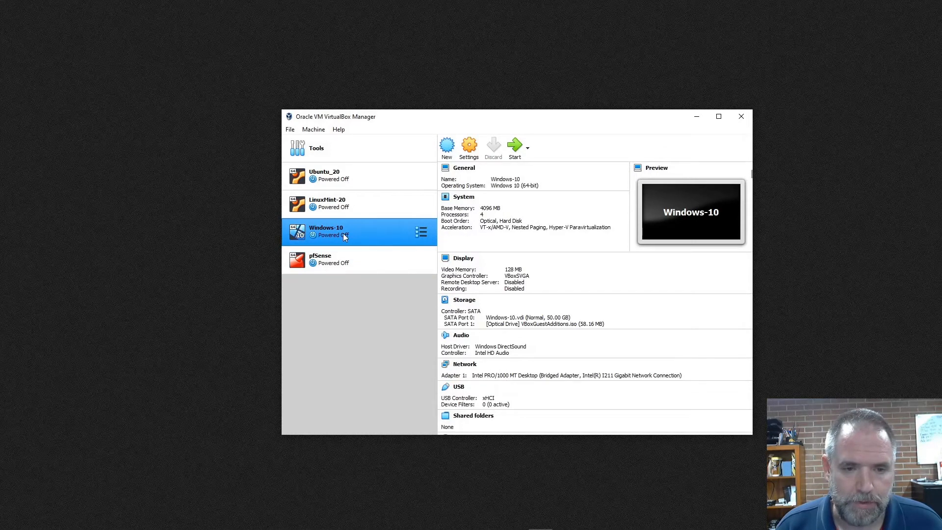
left_click(471, 153)
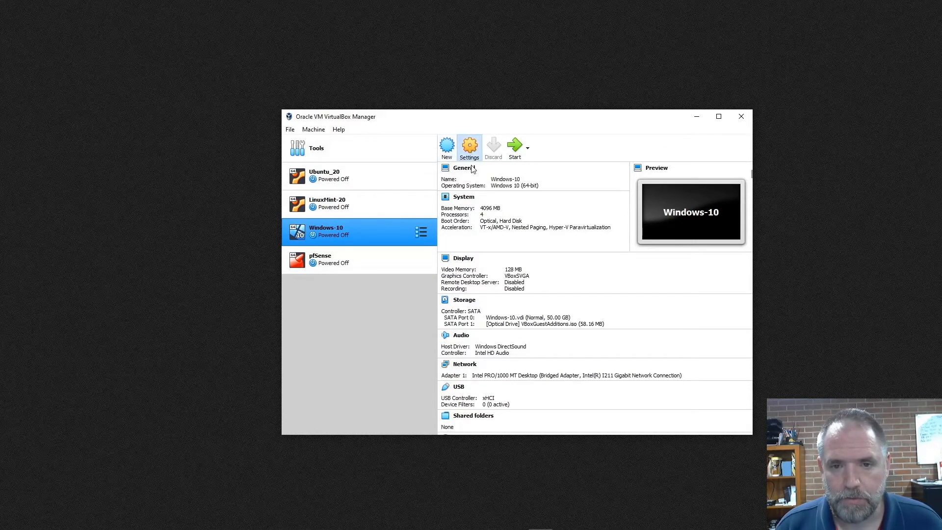
left_click(393, 249)
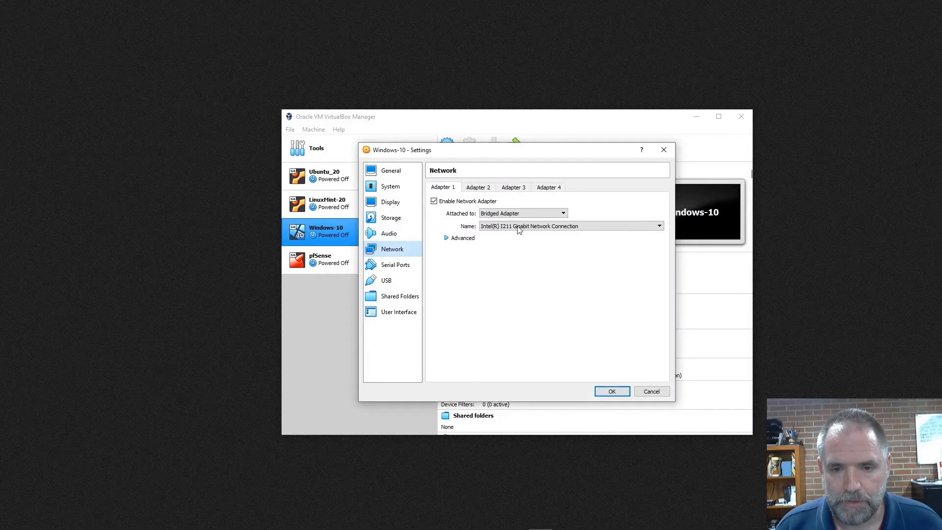
left_click(447, 239)
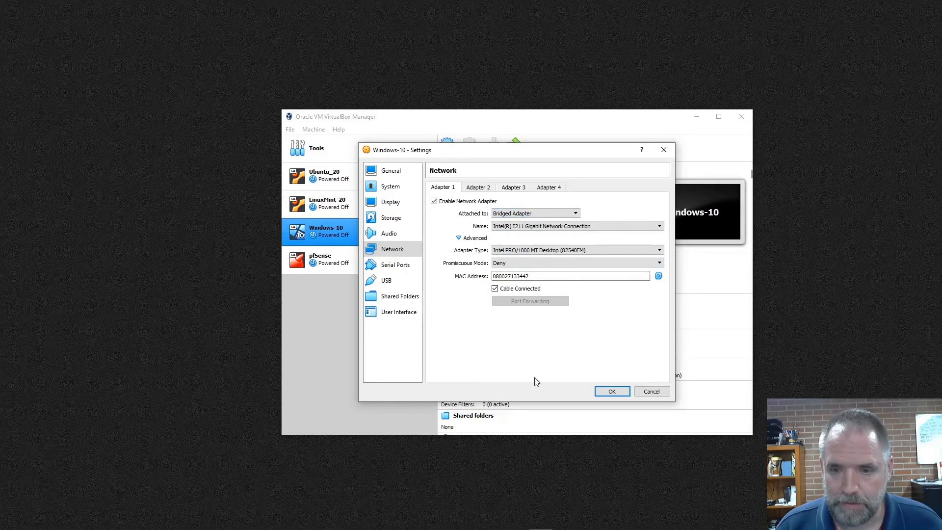
left_click(11, 525)
left_click(426, 60)
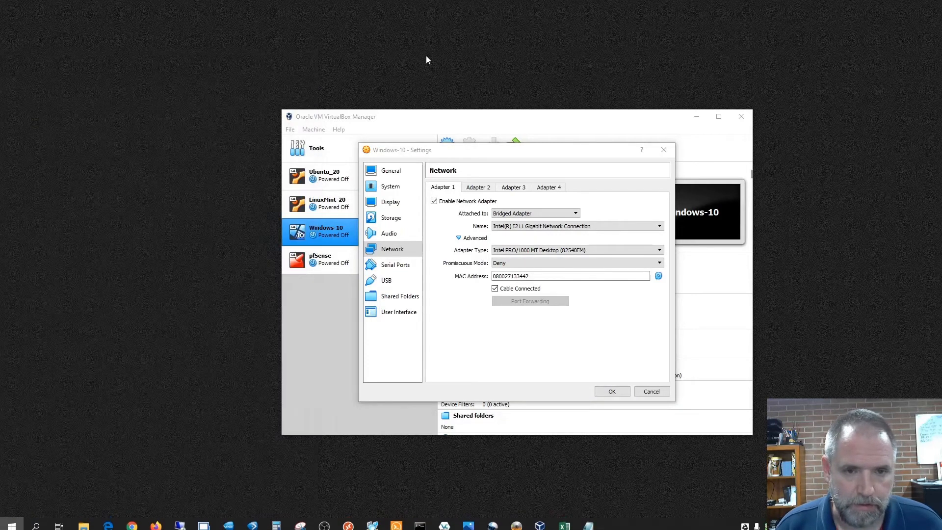
left_click(575, 215)
left_click(544, 241)
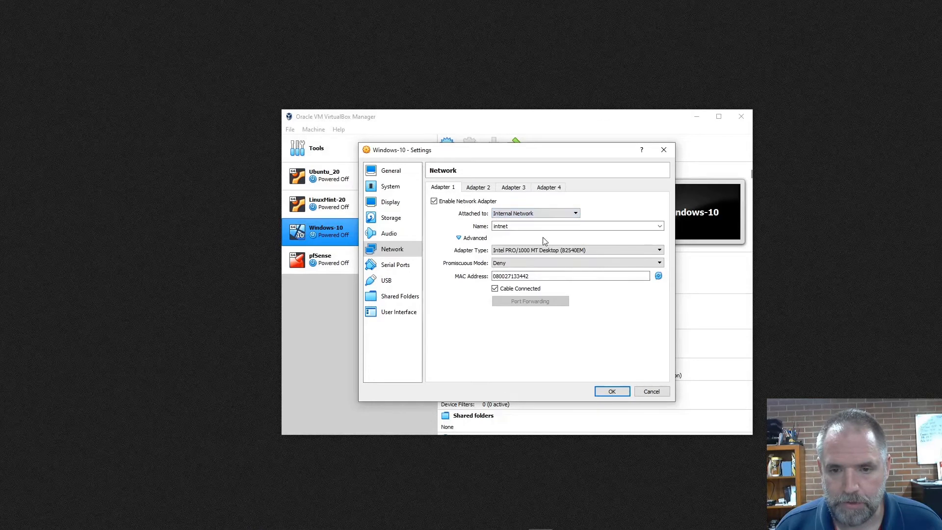
left_click(660, 227)
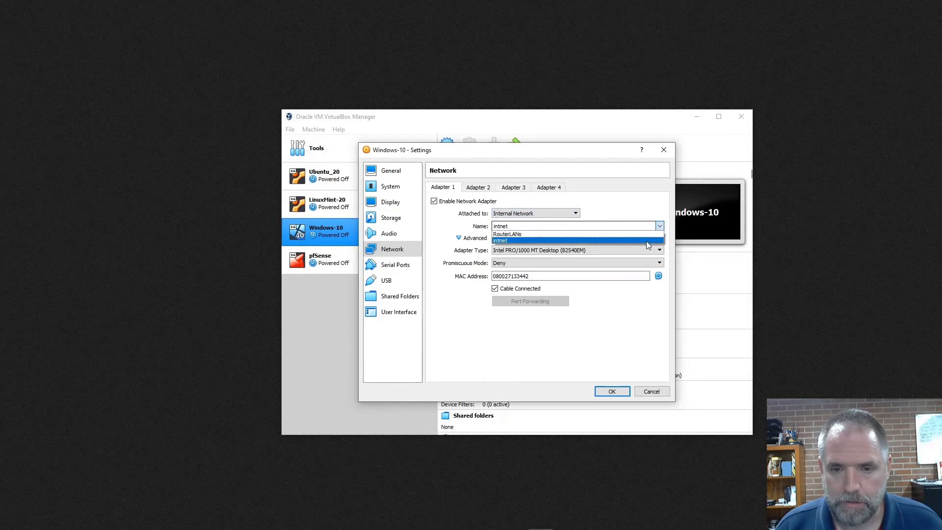
left_click(618, 235)
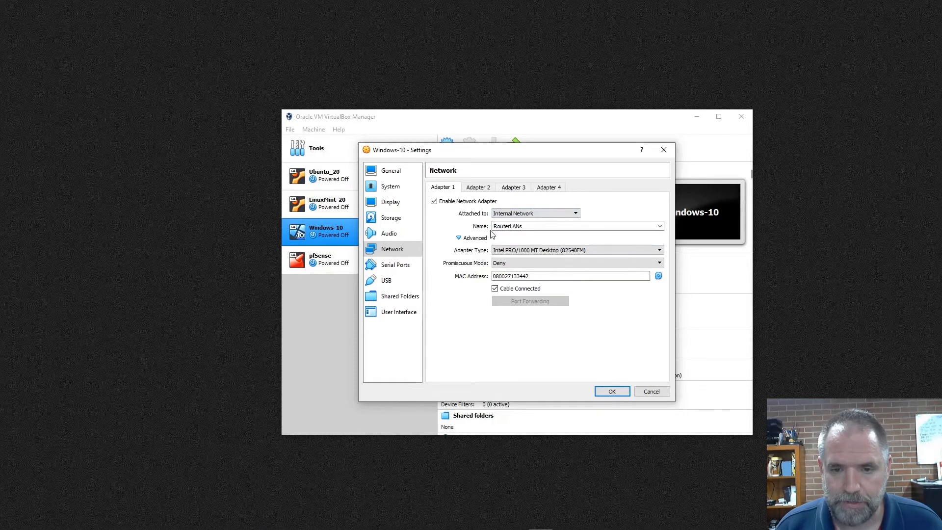
left_click_drag(458, 152, 105, 122)
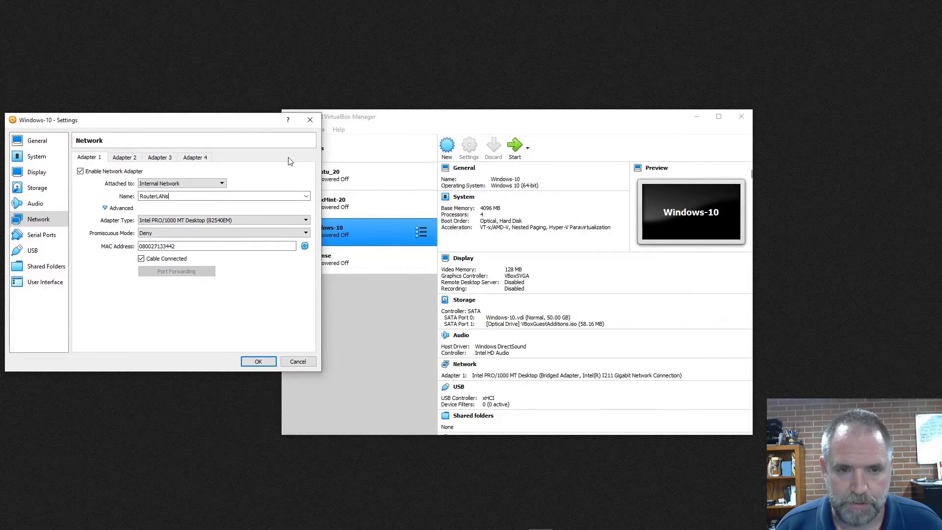
left_click_drag(215, 115, 714, 110)
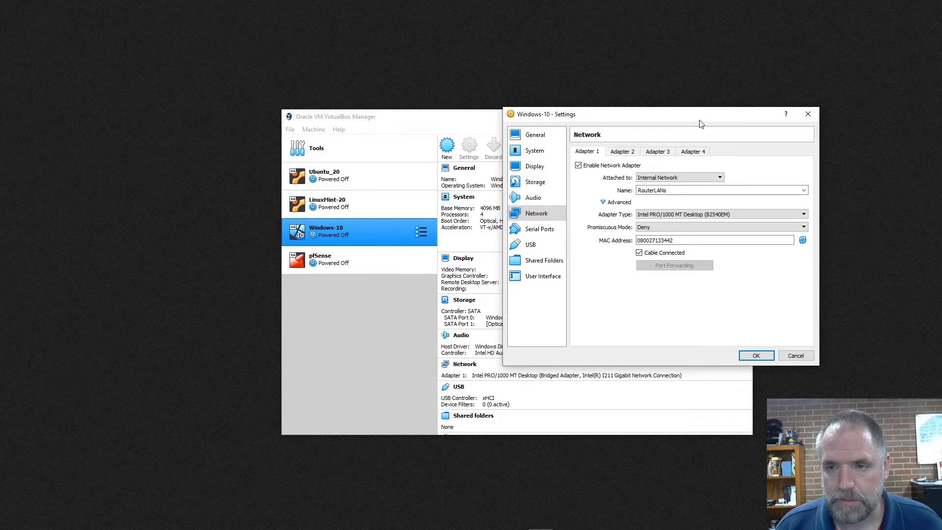
Save the Windows-10 machine's network settings.
left_click_drag(700, 123, 569, 88)
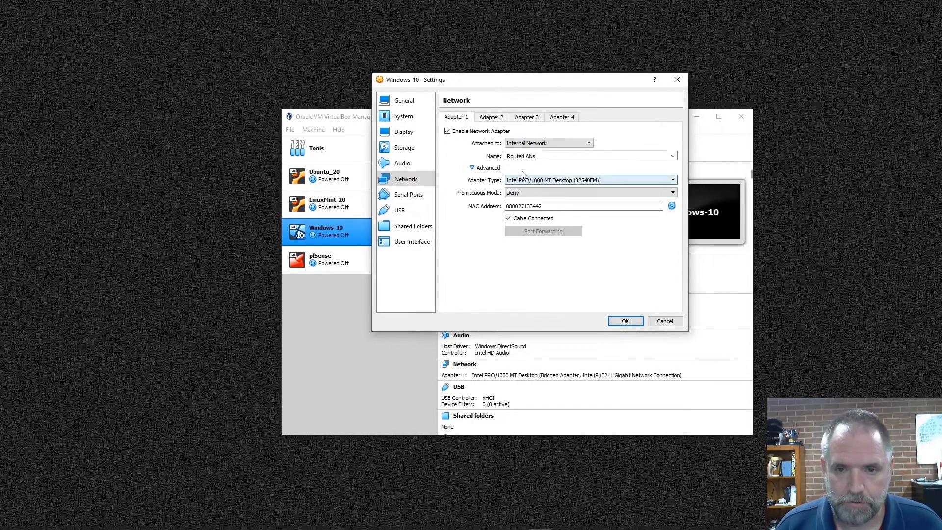
left_click(625, 321)
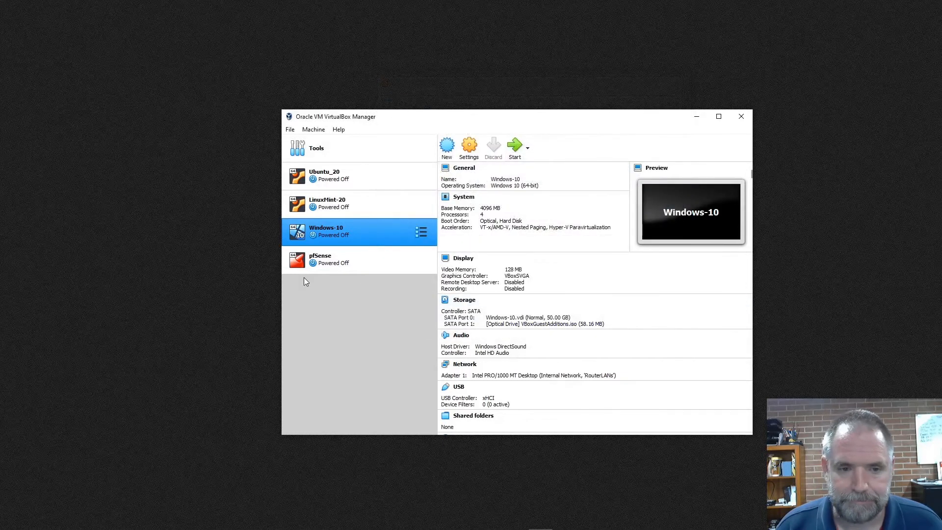
Start the pfSense machine with pfSense-CE-2.4.5-RELEASE-amd64.iso as its start-up disk.
left_click(340, 263)
left_click(515, 147)
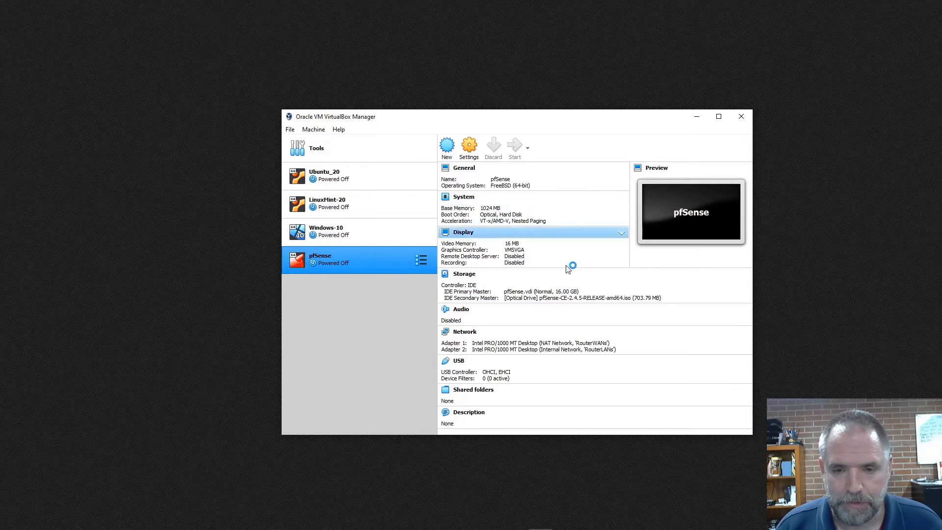
left_click(530, 310)
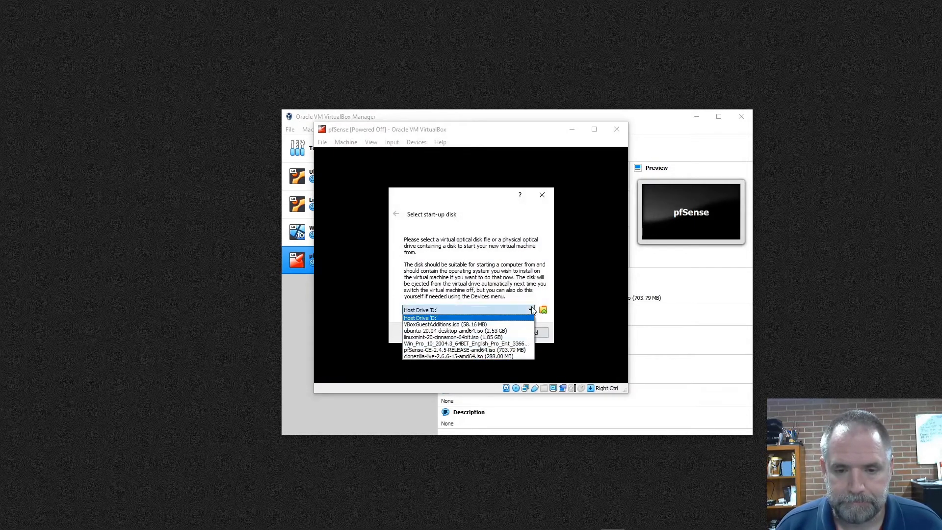
left_click(493, 351)
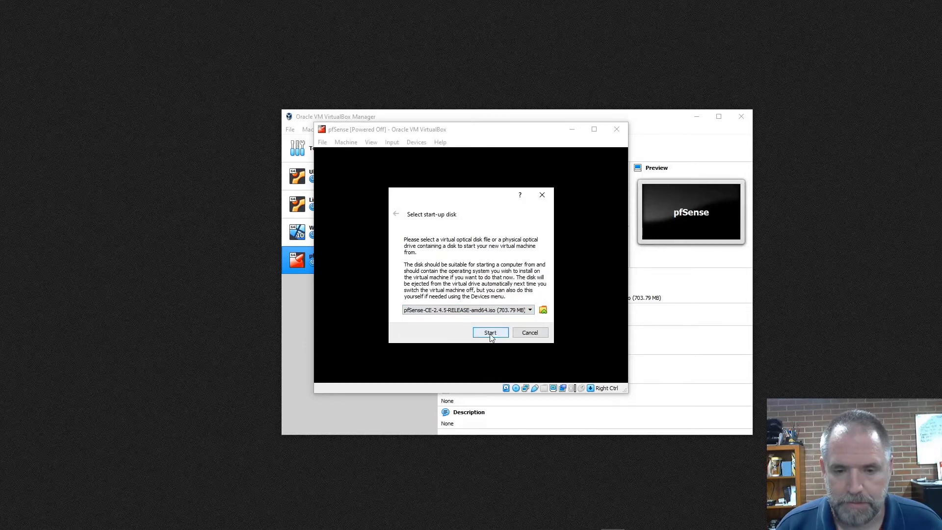
left_click(490, 333)
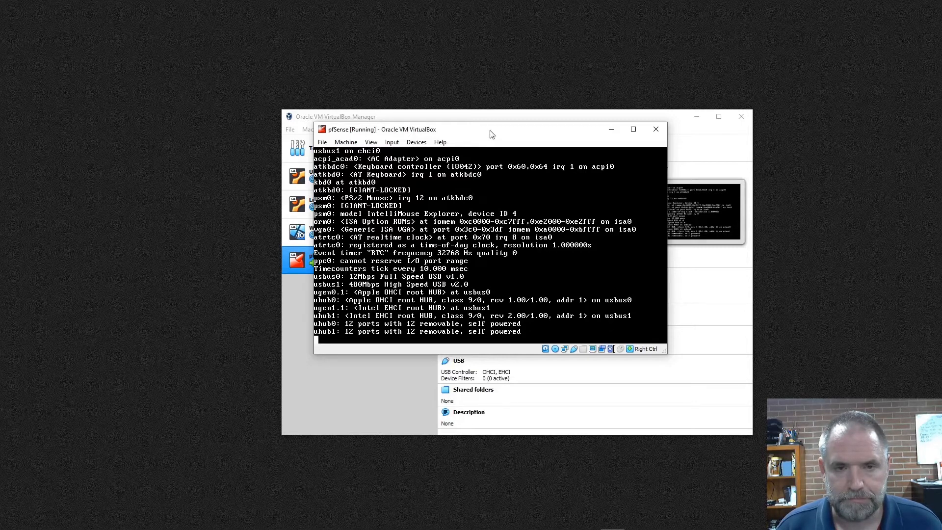
Reposition the pfSense console window and the VirtualBox Manager window on the desktop so the installer is fully visible.
left_click_drag(492, 134, 200, 28)
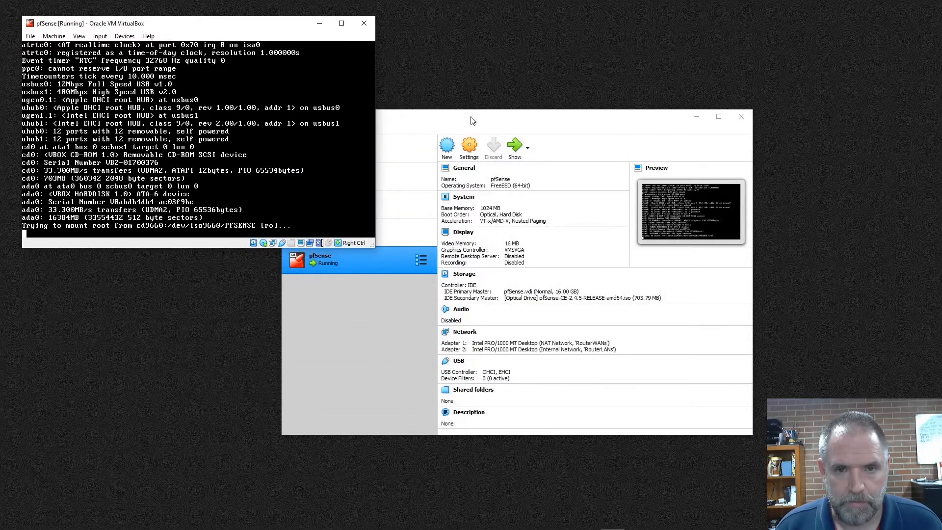
left_click_drag(473, 121, 536, 20)
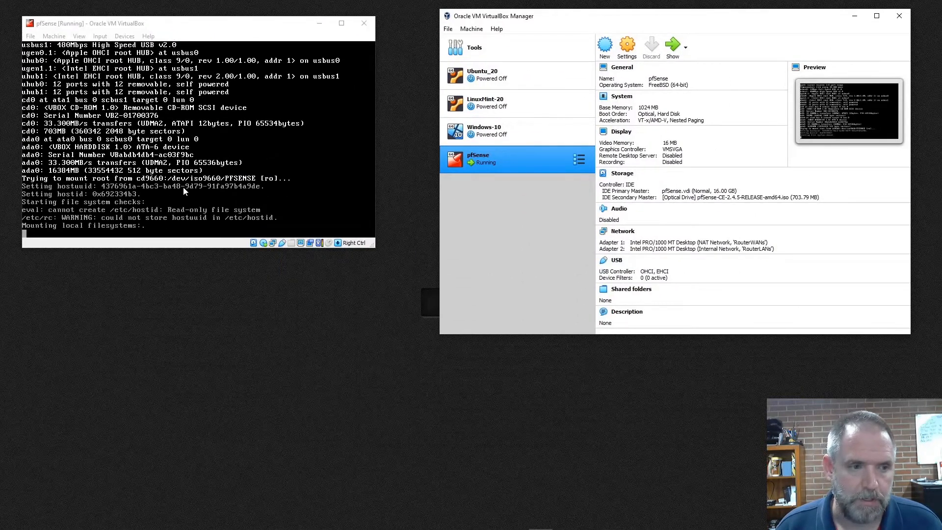
left_click_drag(140, 24, 126, 13)
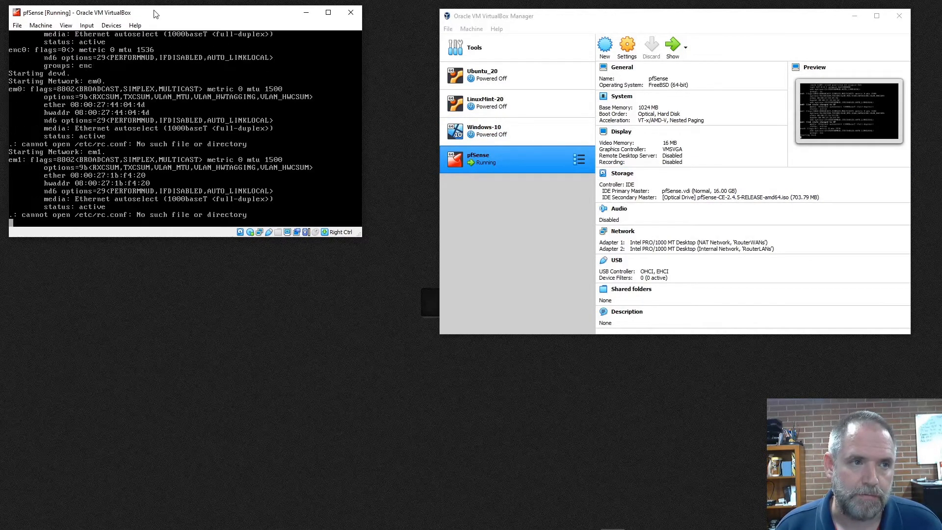
left_click_drag(156, 14, 296, 81)
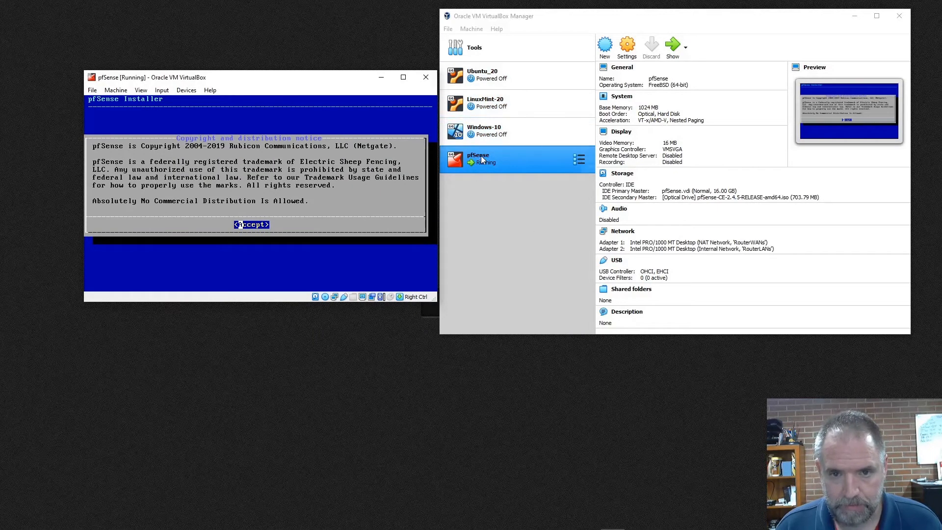
left_click_drag(316, 85, 538, 128)
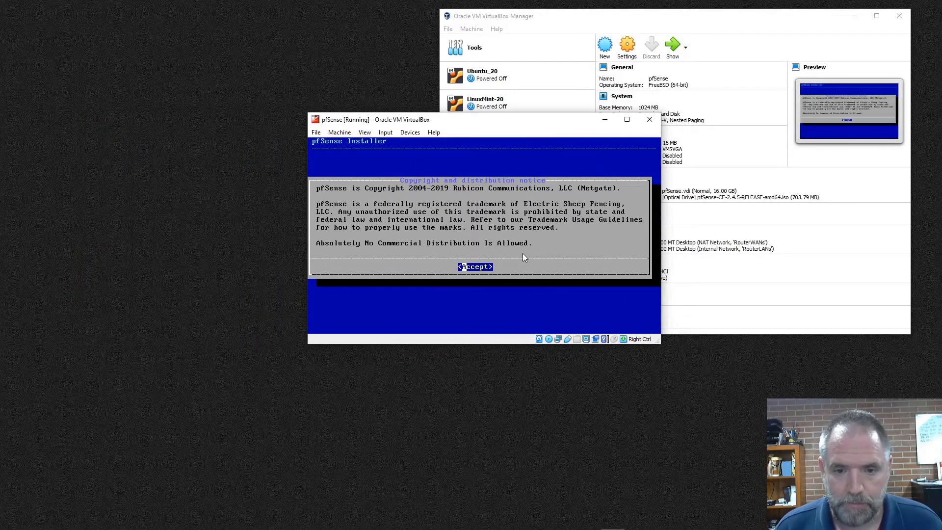
Accept the notice, install pfSense with the default keymap and Auto (UFS) guided disk setup, decline the final shell, and reboot.
key("Return")
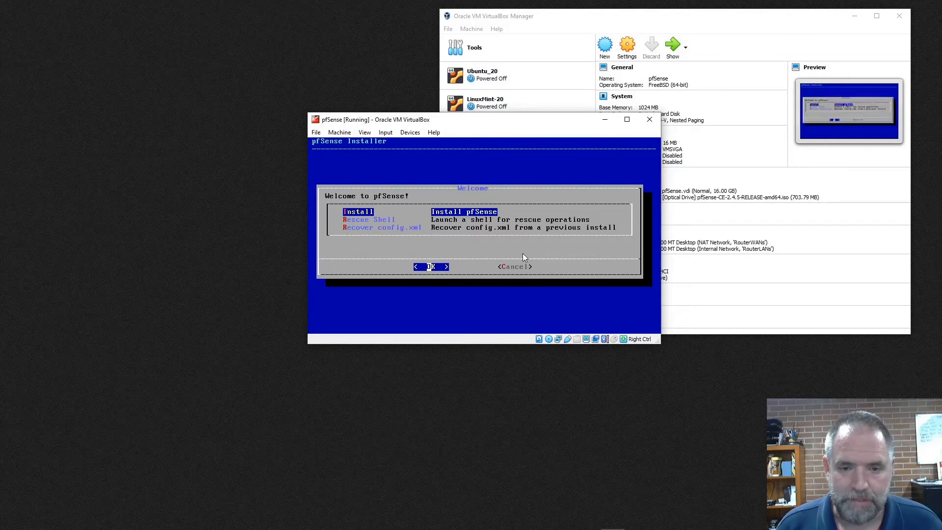
key("Return")
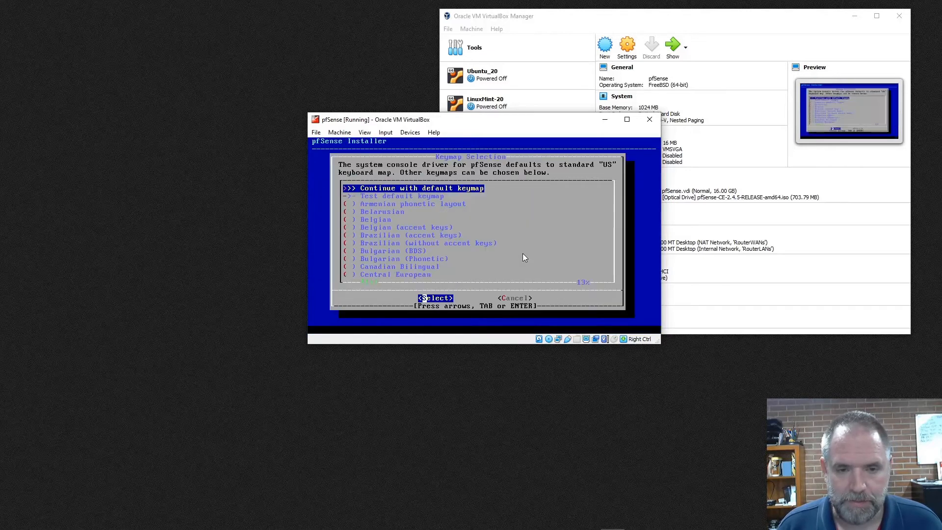
key("Return")
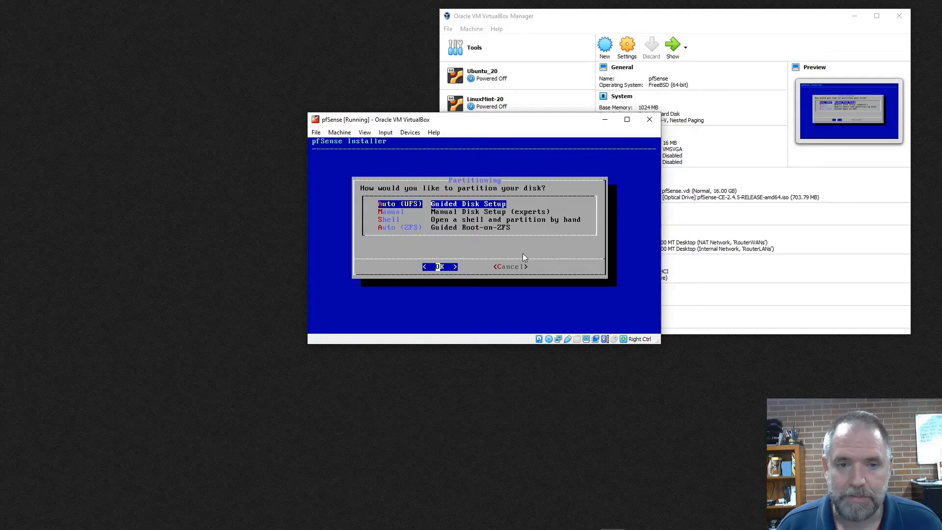
key("Return")
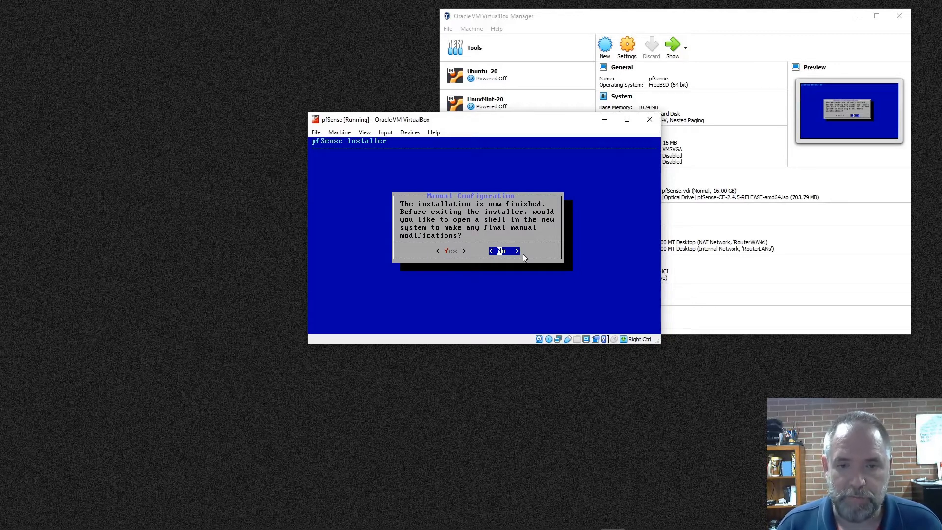
key("Return")
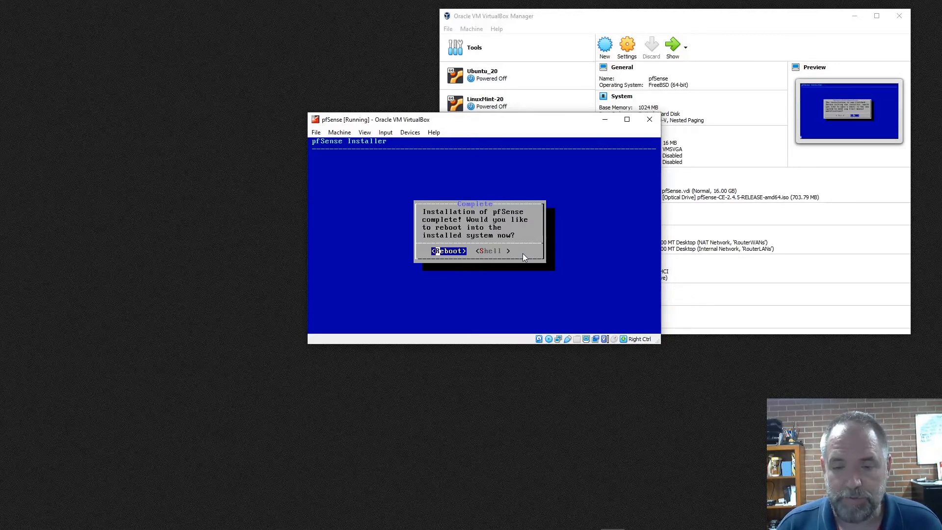
key("Return")
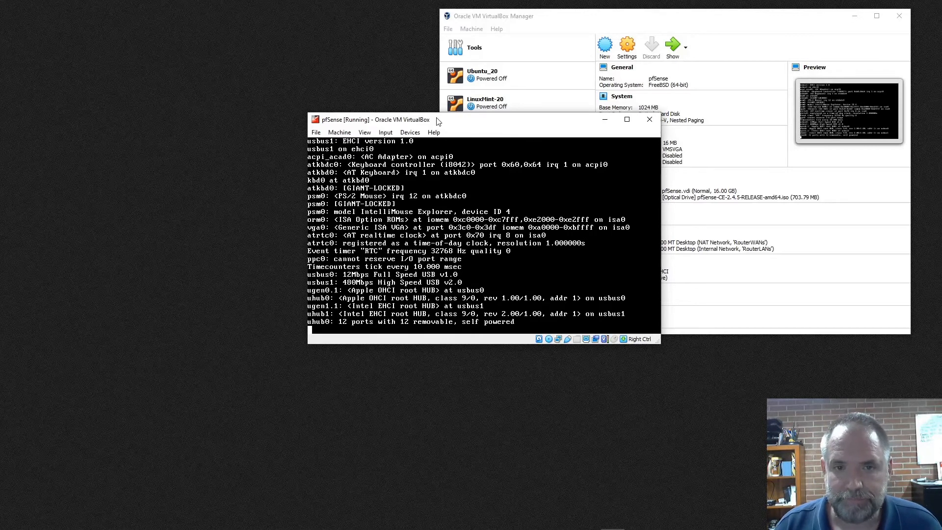
left_click_drag(426, 121, 229, 39)
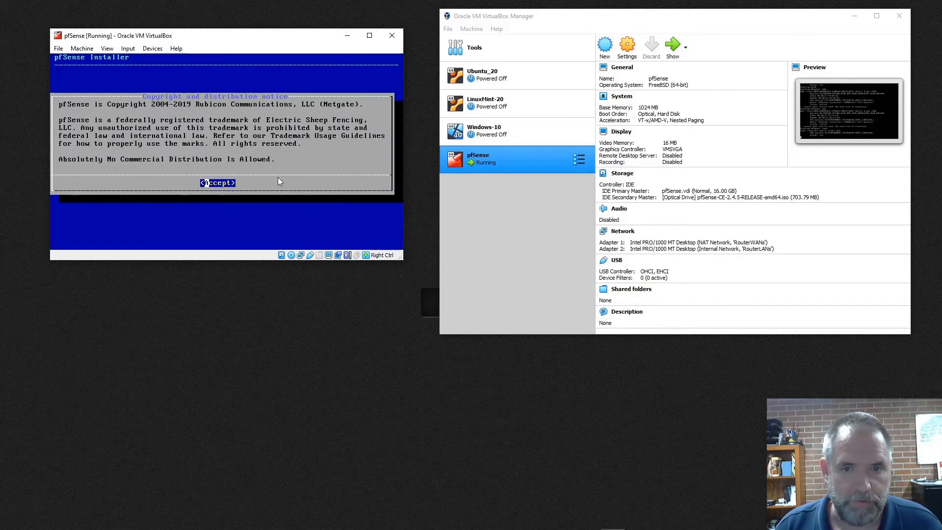
right_click(543, 158)
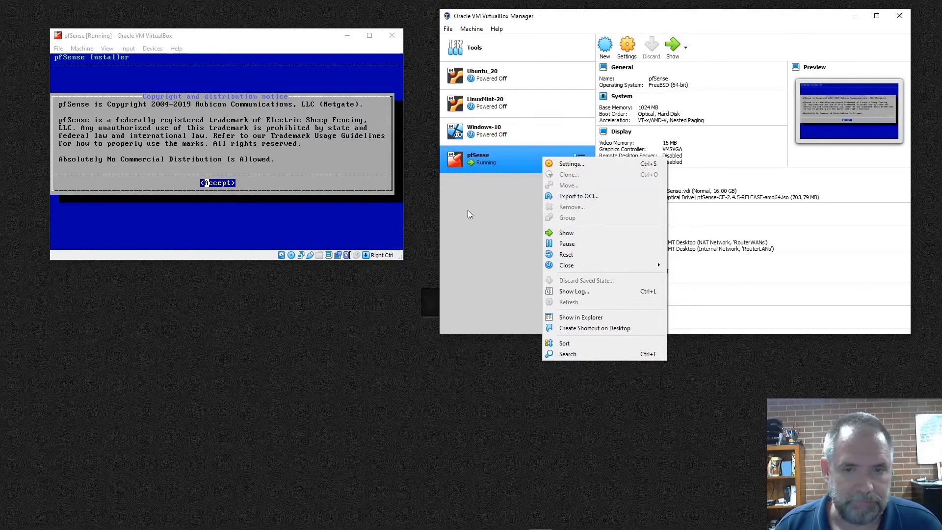
left_click(296, 151)
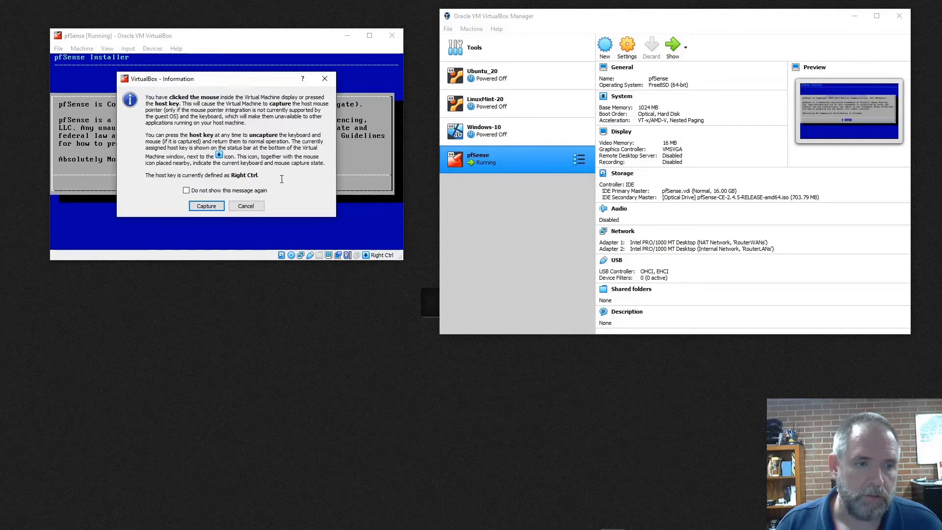
left_click(207, 206)
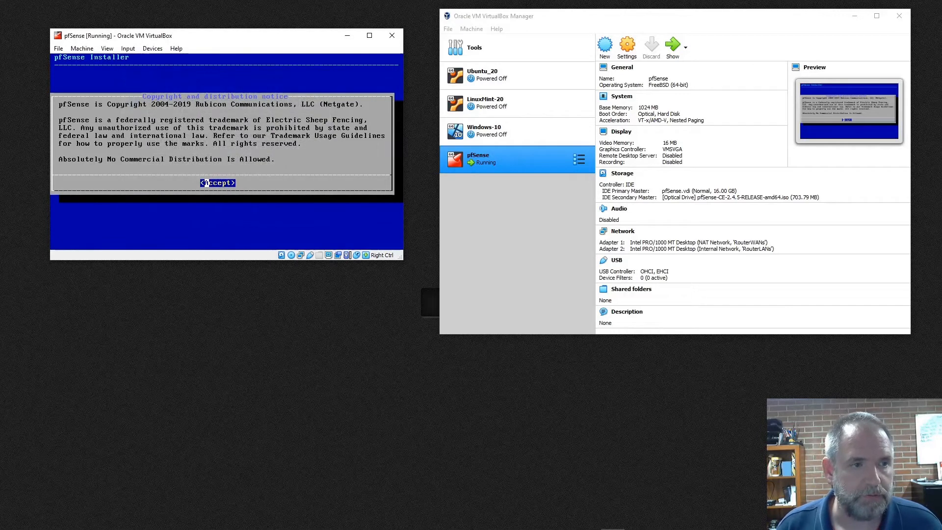
key("Return")
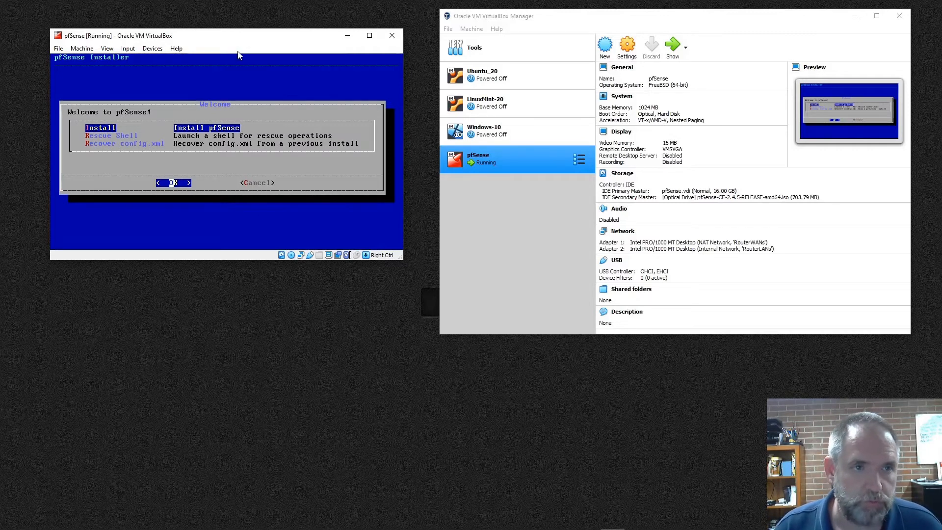
Close the pfSense machine's window and power off the machine.
left_click_drag(240, 40, 492, 109)
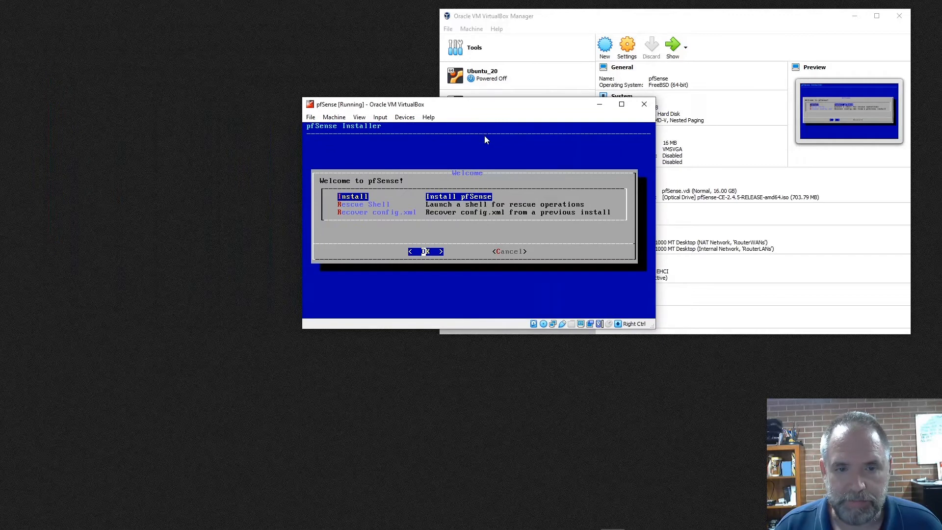
left_click(644, 104)
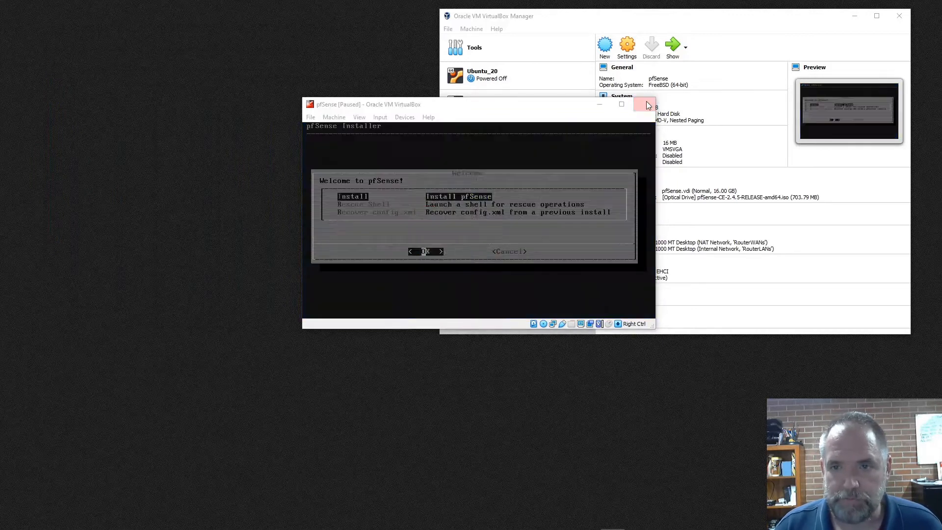
left_click(485, 228)
left_click(439, 244)
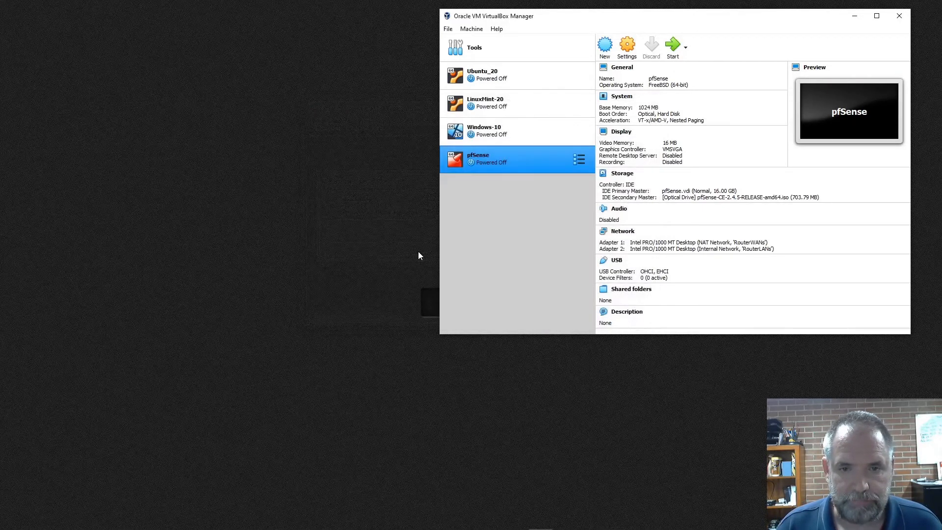
Move Hard Disk above Optical in the pfSense machine's boot order and save the settings.
left_click(627, 46)
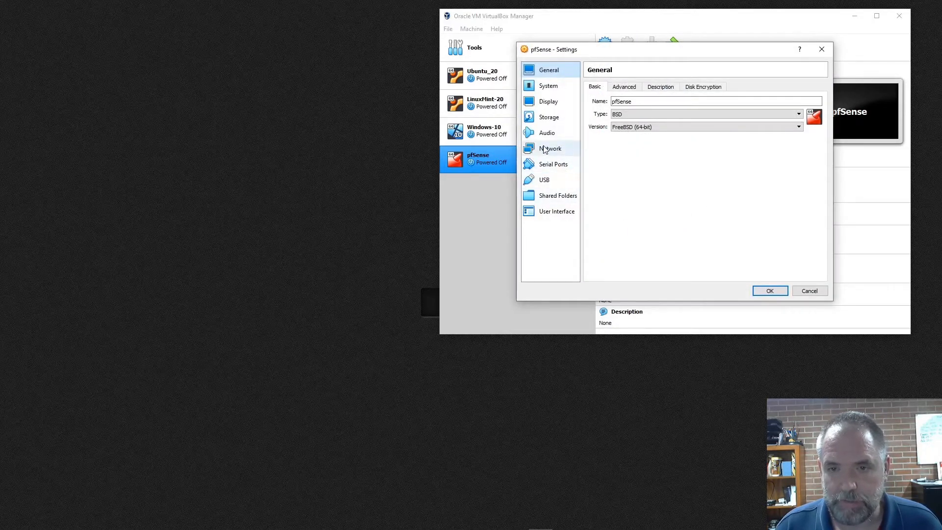
left_click(549, 86)
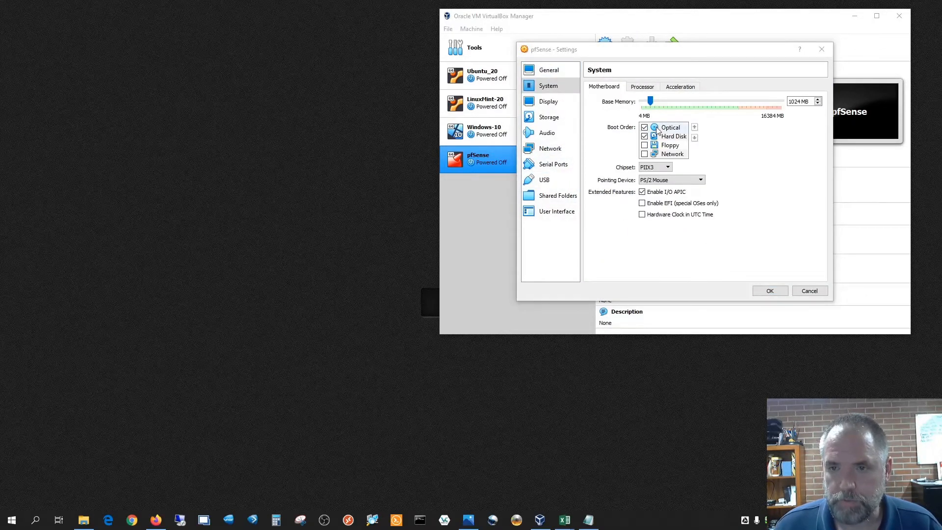
left_click(671, 128)
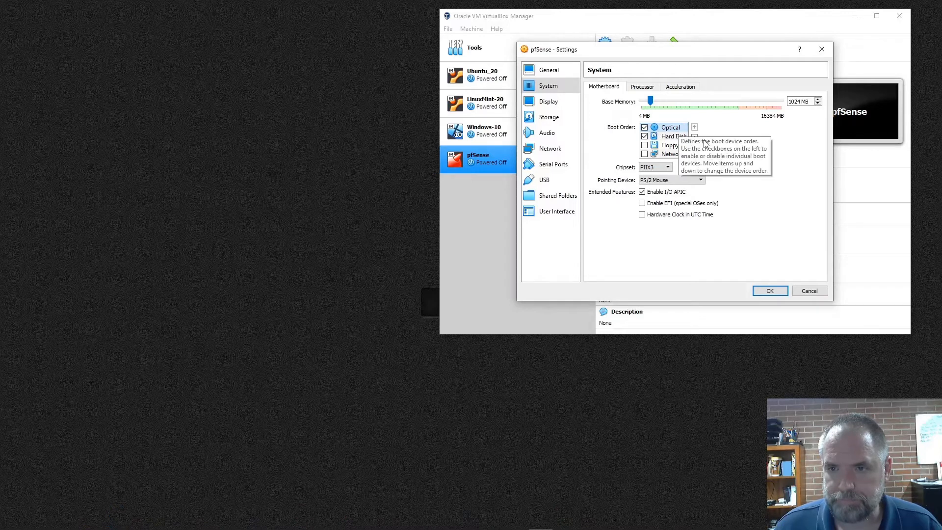
left_click(694, 138)
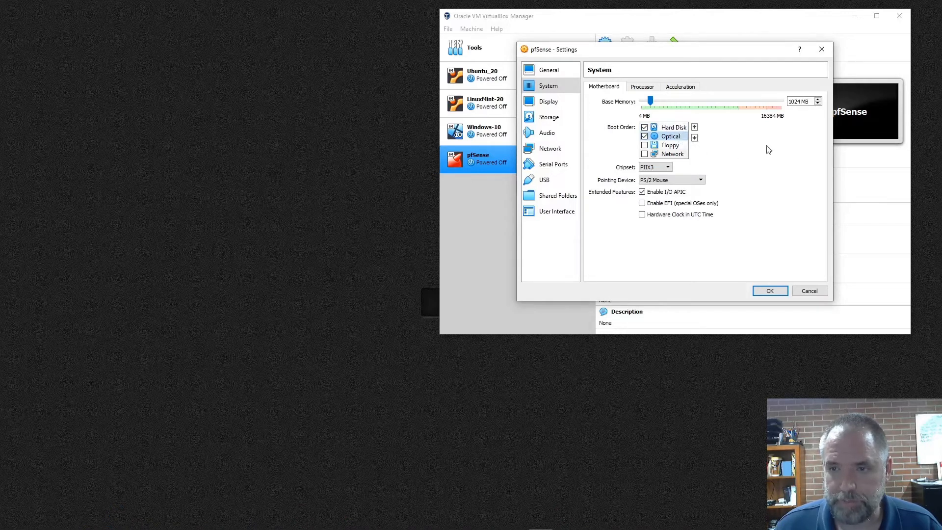
left_click(675, 128)
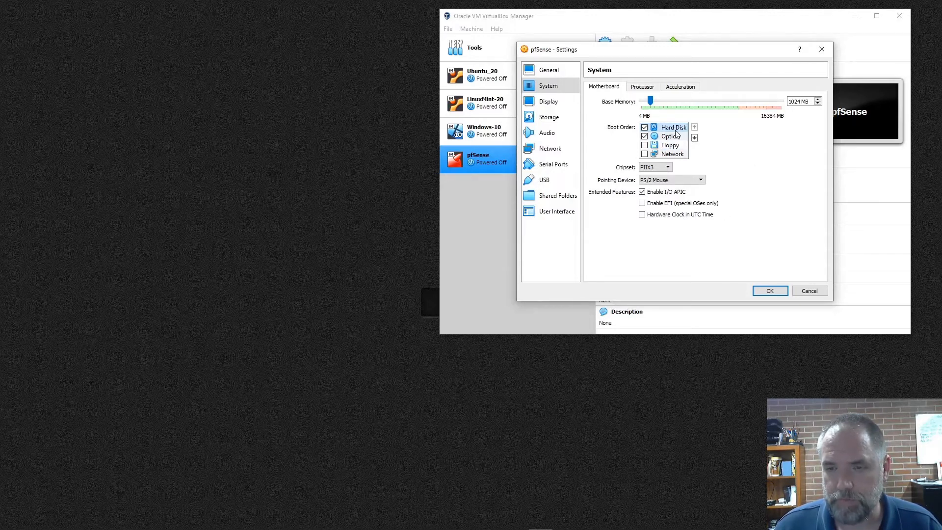
left_click(770, 292)
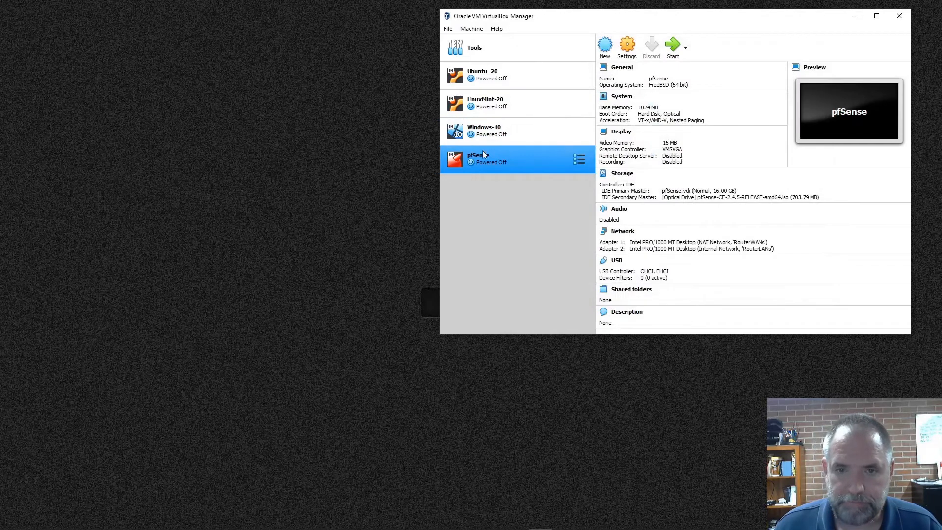
Start the pfSense machine, decline mouse capture, and move its console window clear of the VirtualBox Manager window.
left_click(672, 46)
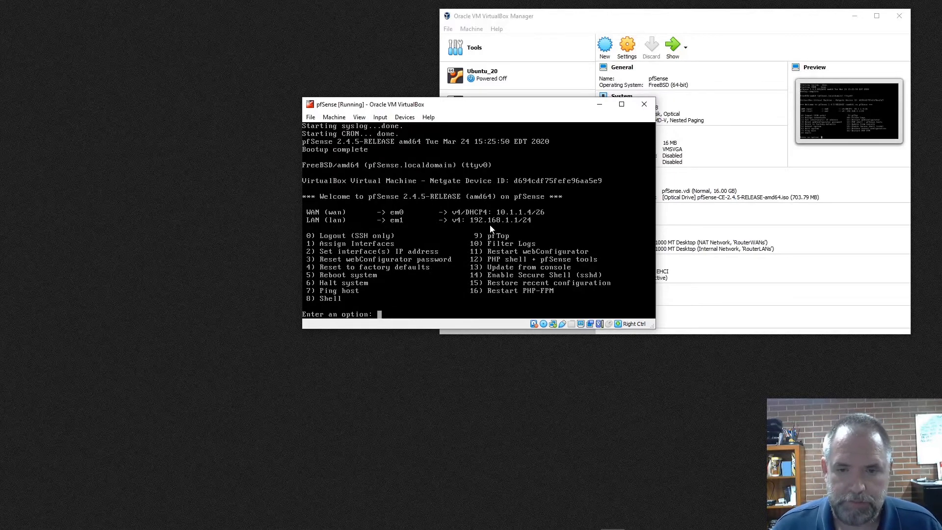
left_click(503, 214)
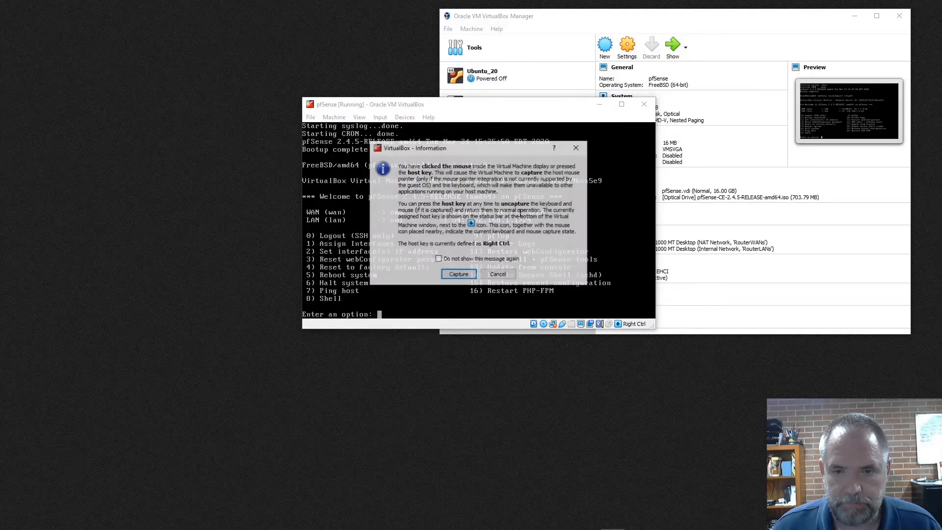
left_click(498, 275)
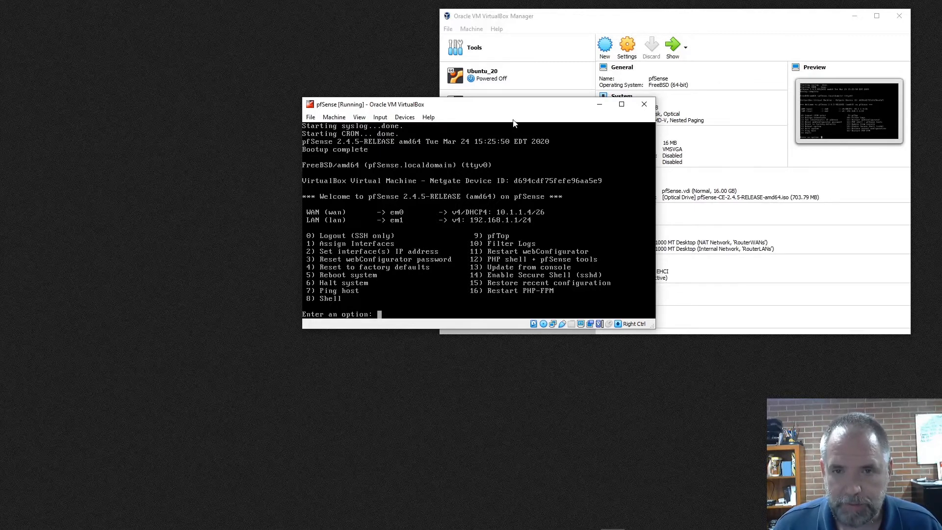
left_click_drag(501, 107, 212, 24)
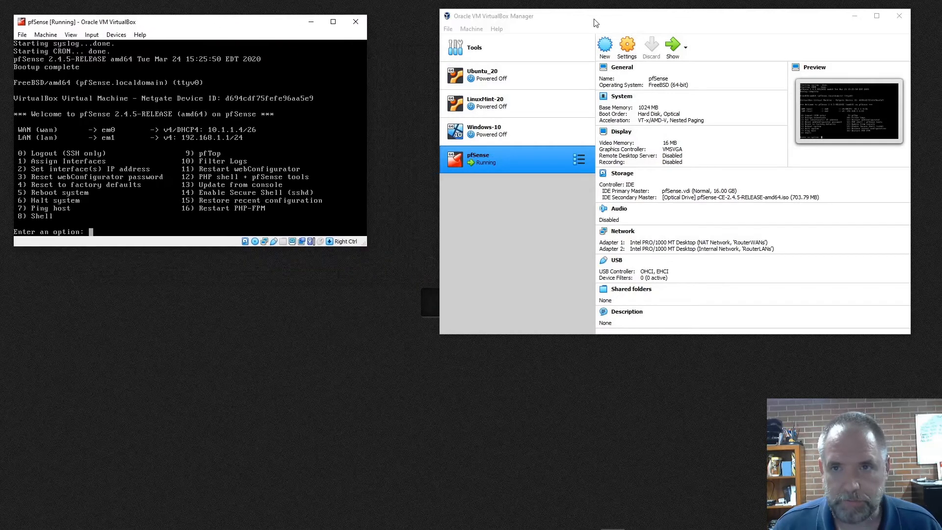
Move the VirtualBox Manager window beside the pfSense console, start the Windows-10 machine, and accept the switch to full-screen mode.
left_click_drag(596, 15, 426, 36)
left_click(321, 154)
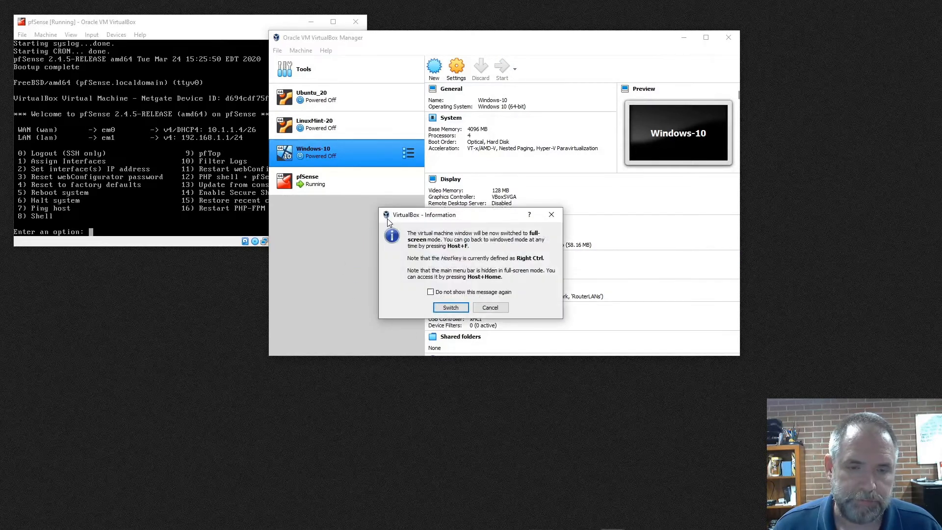
left_click(460, 309)
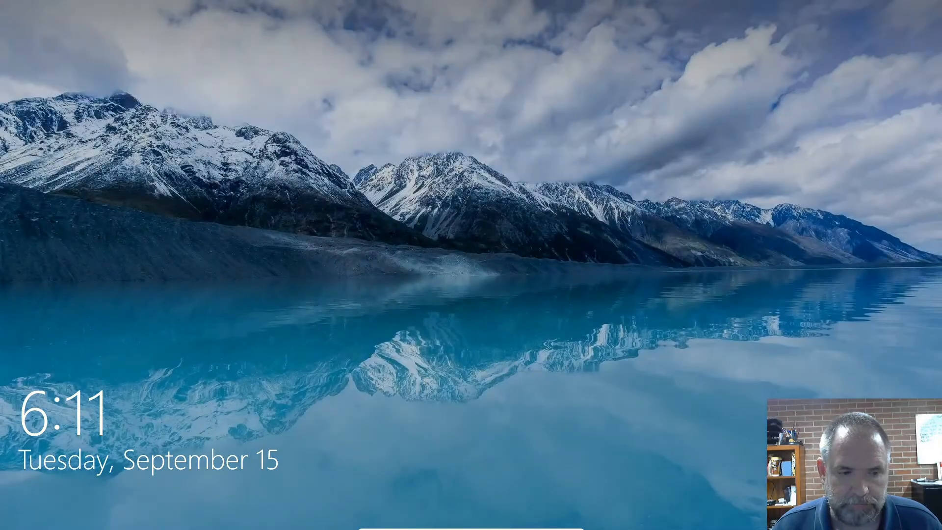
Dismiss the Windows-10 lock screen and sign in with the account password.
left_click(402, 183)
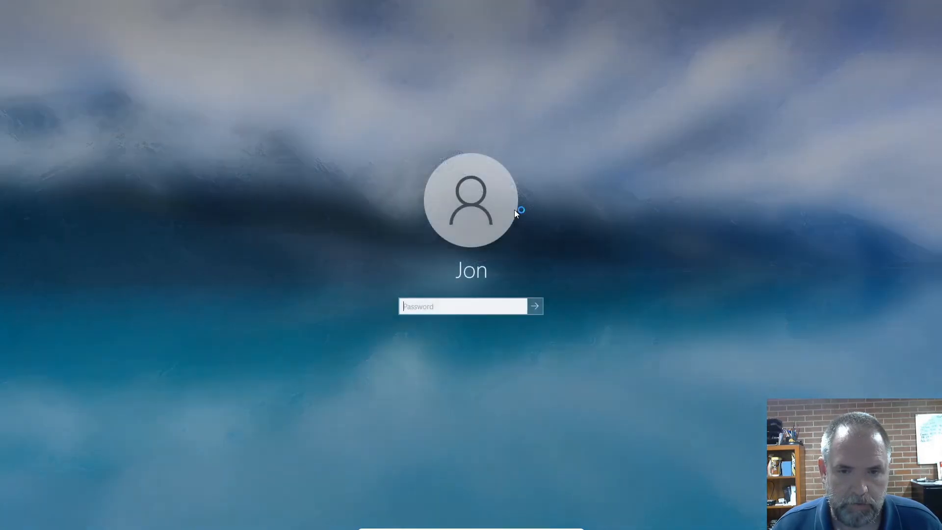
type("••••••")
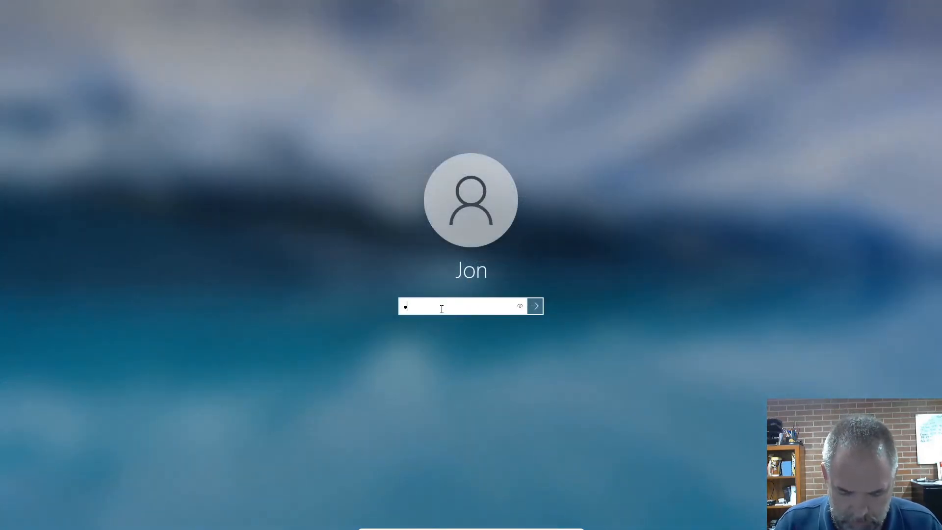
key("Return")
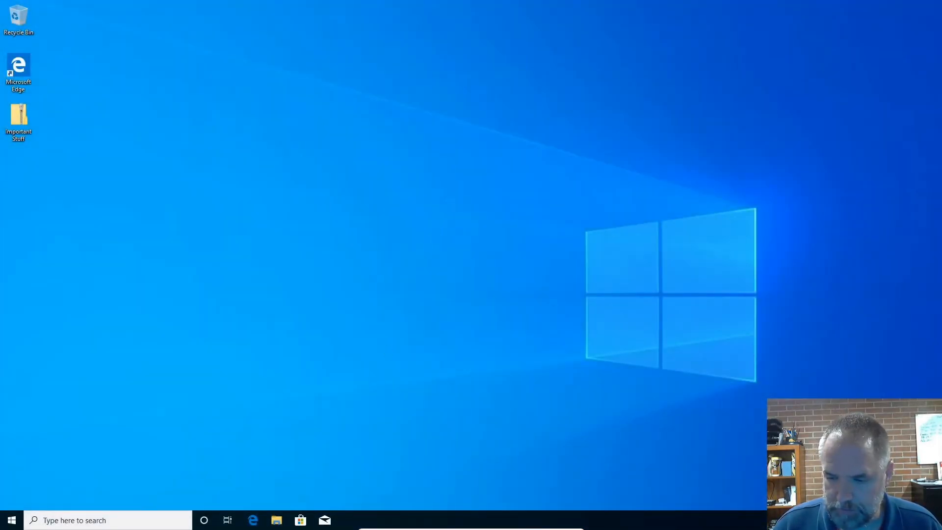
Open the network settings and adapter options in Windows, and set the Ethernet connection's network profile to Private.
key("super+i")
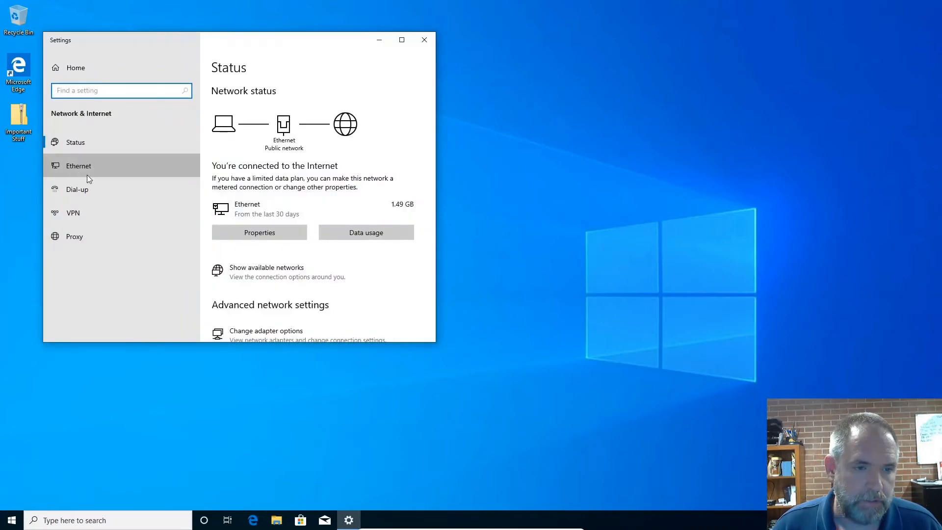
left_click(87, 172)
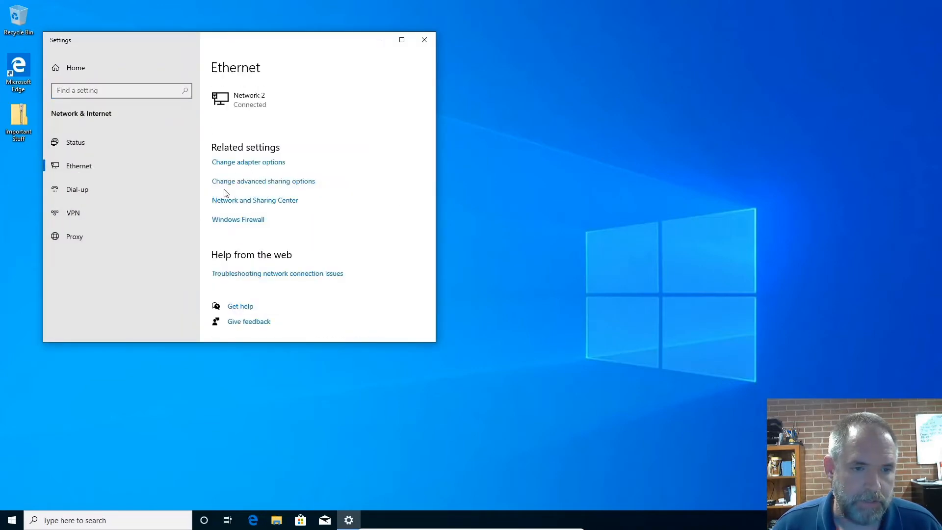
left_click(240, 164)
left_click(262, 164)
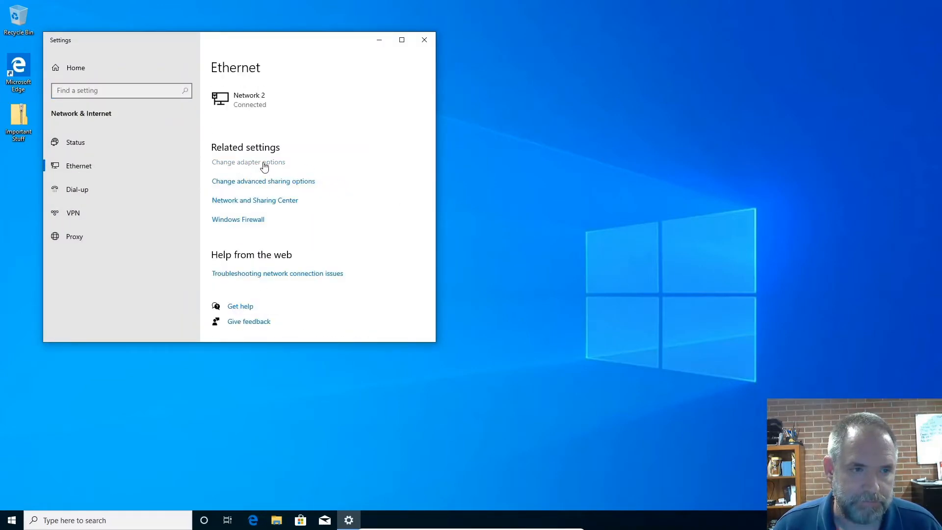
left_click(59, 145)
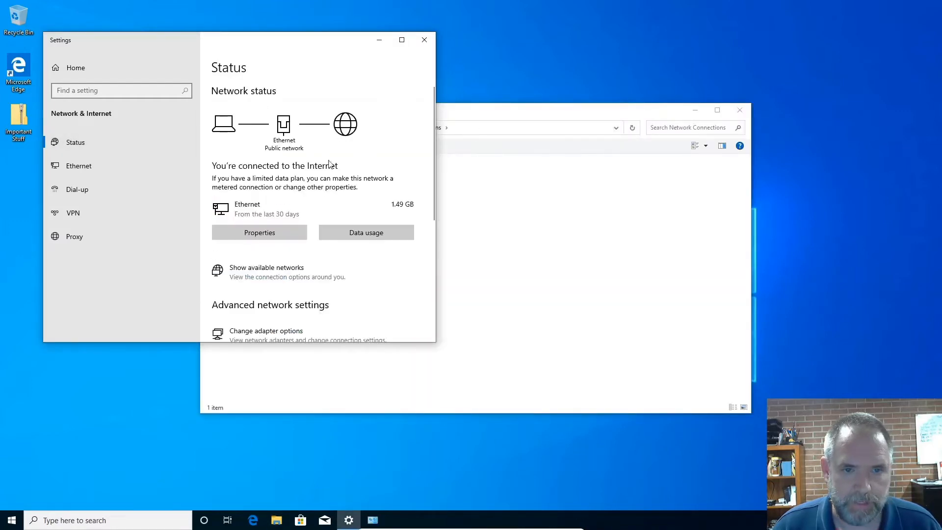
left_click(290, 236)
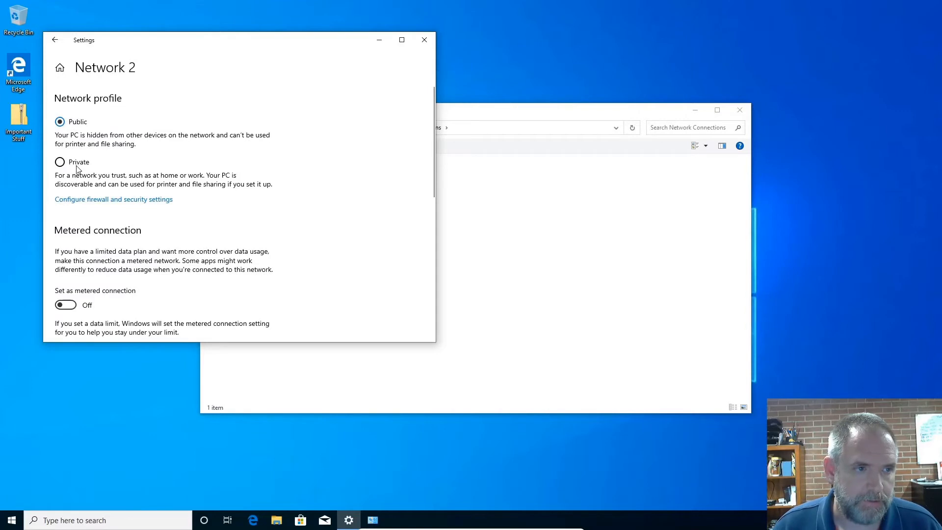
left_click(76, 163)
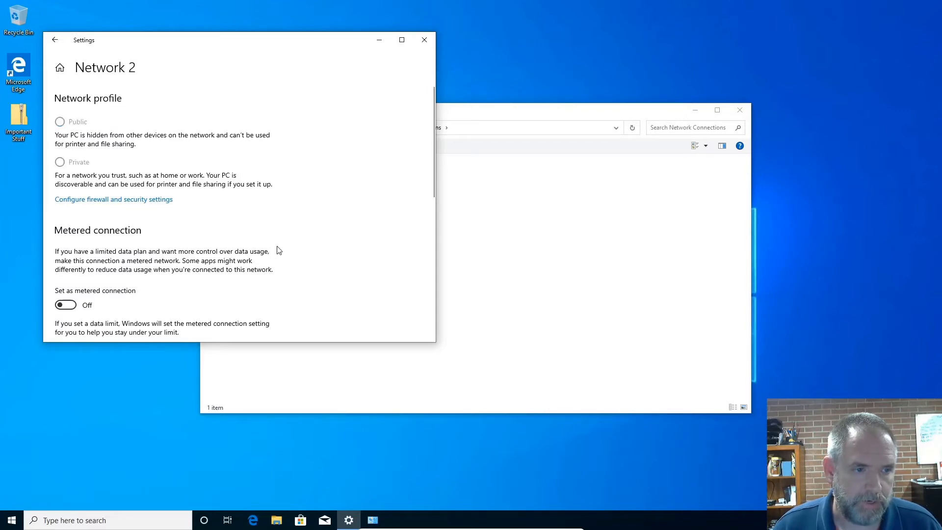
Check the connection's IP assignment, IPv4 address and DNS server properties, and the Ethernet adapter in Network Connections.
scroll(302, 237, "down", 3)
scroll(303, 236, "down", 3)
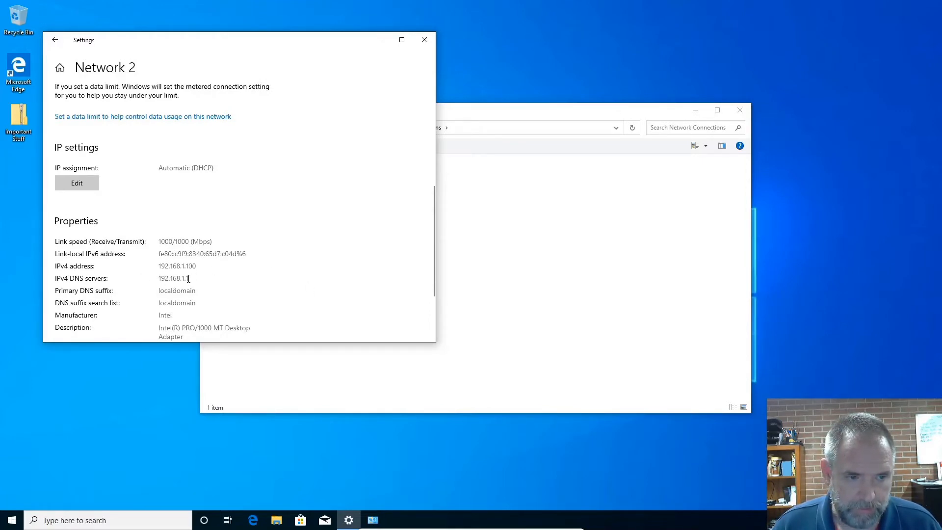
scroll(258, 293, "down", 1)
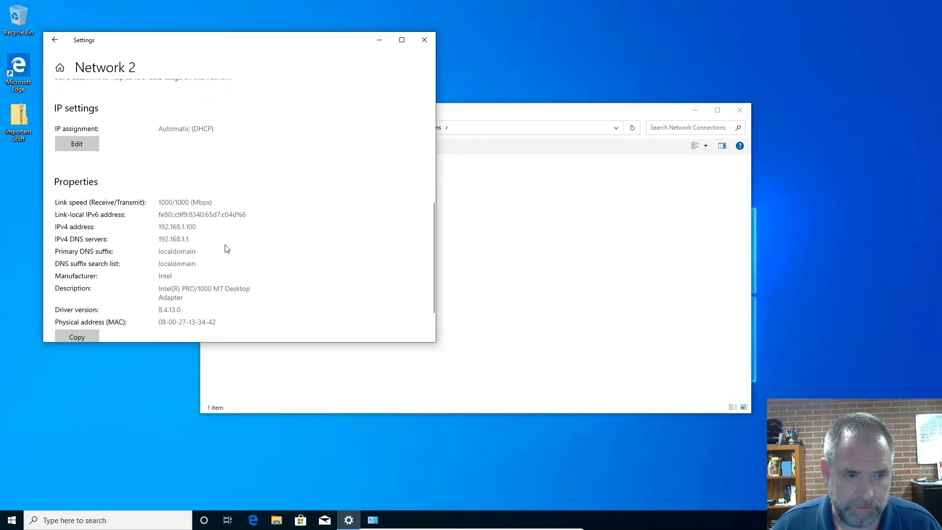
left_click(535, 112)
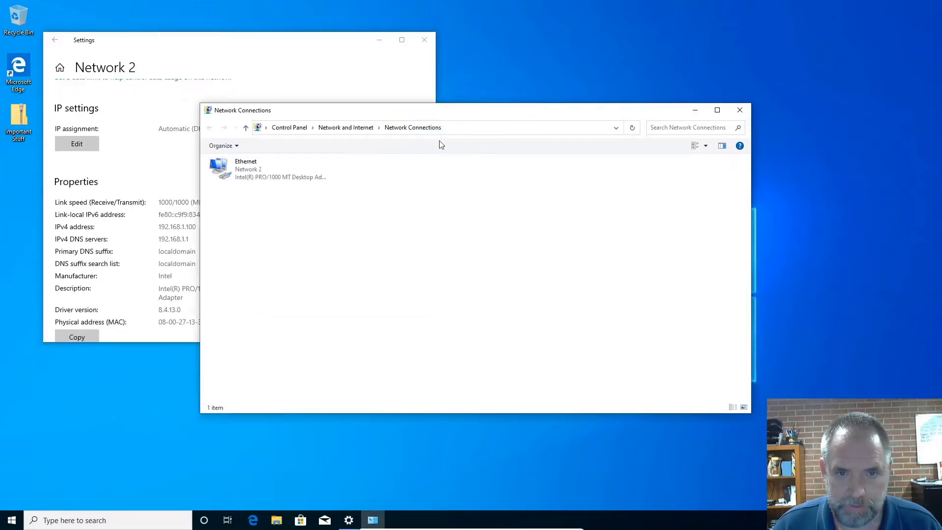
left_click(260, 177)
Open Microsoft Edge, close the stray msn.com article tab, and browse to the router at 192.168.1.1.
left_click(253, 520)
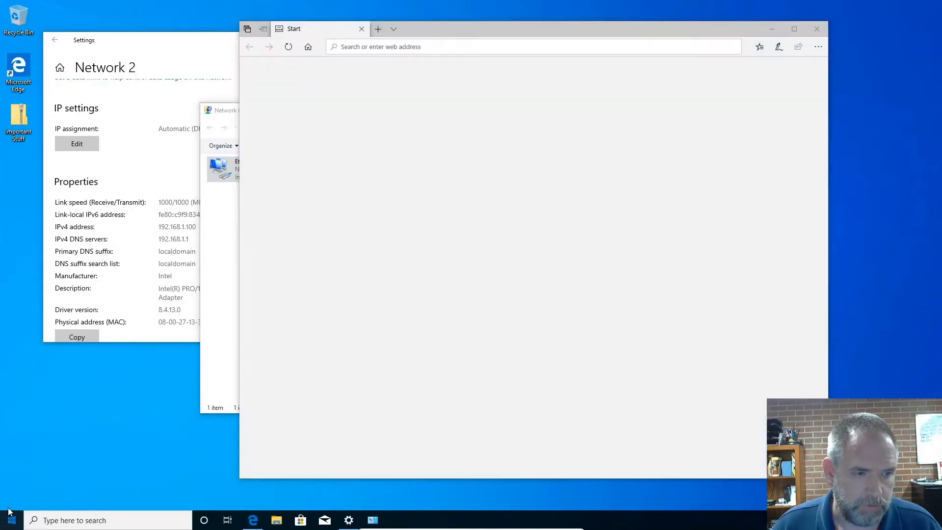
left_click(12, 520)
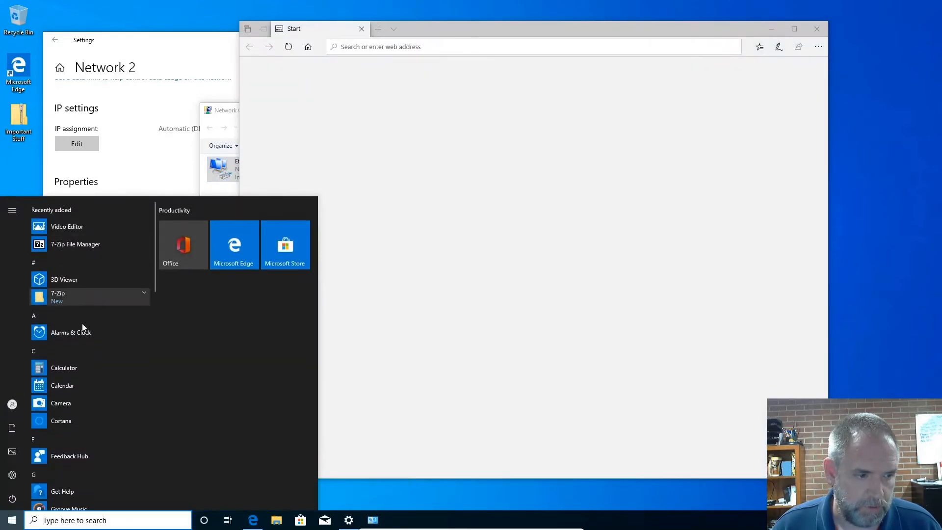
left_click(520, 222)
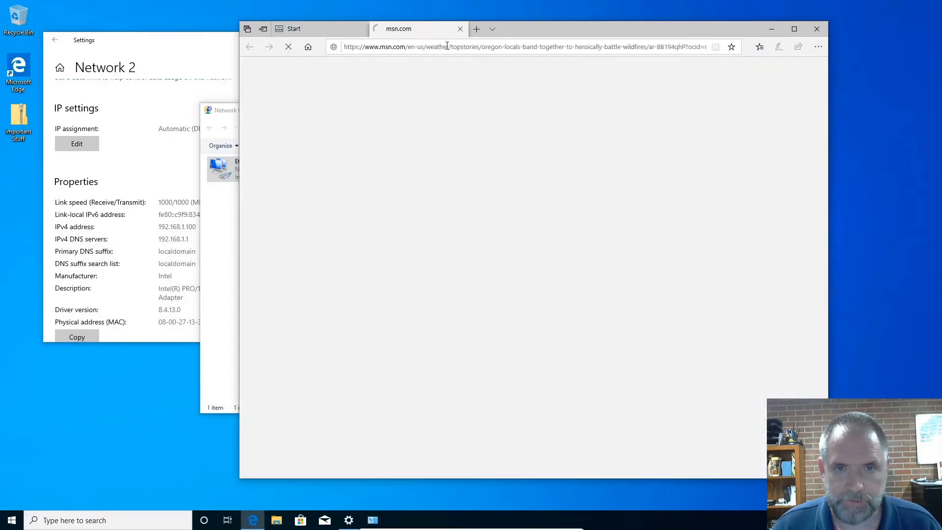
left_click(461, 30)
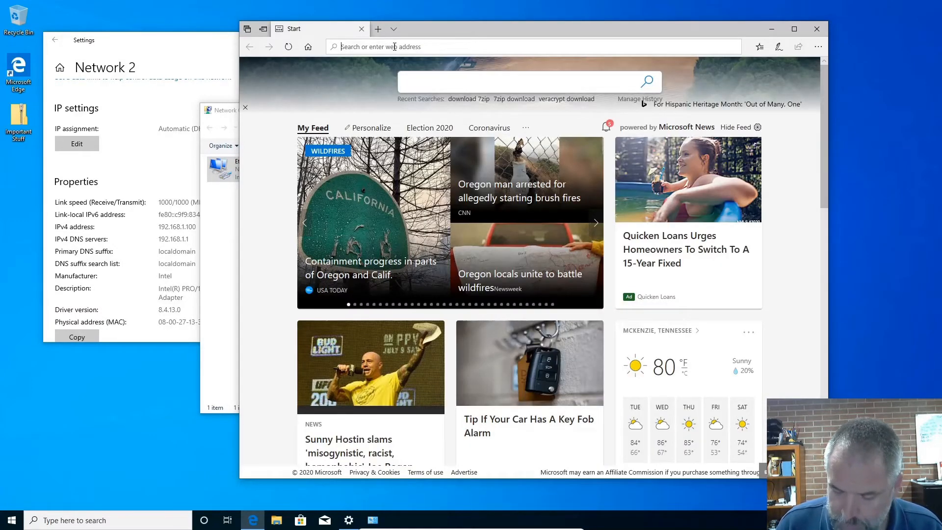
left_click(395, 47)
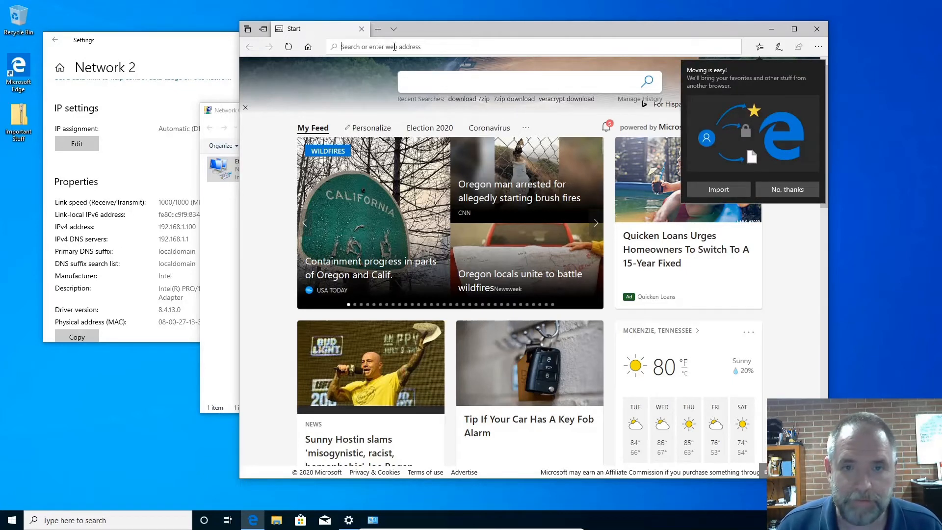
type("192.168.1.1")
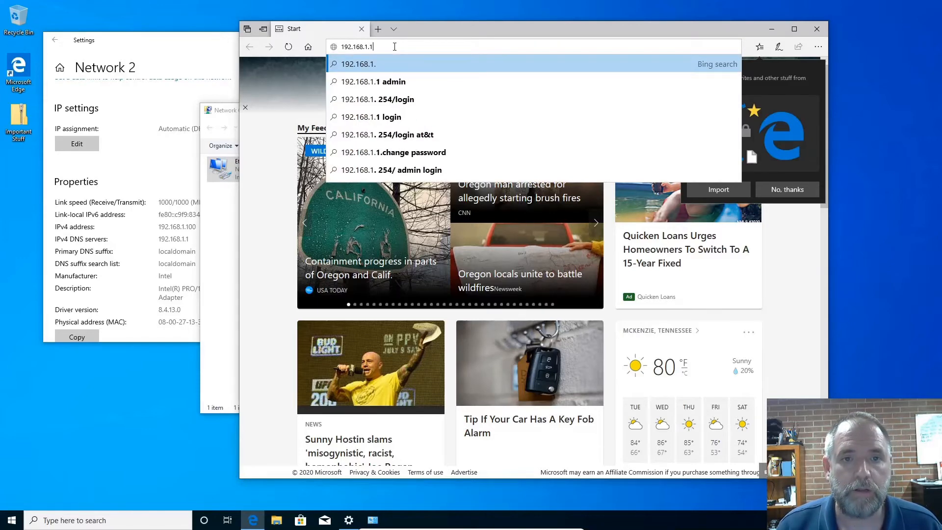
key("Return")
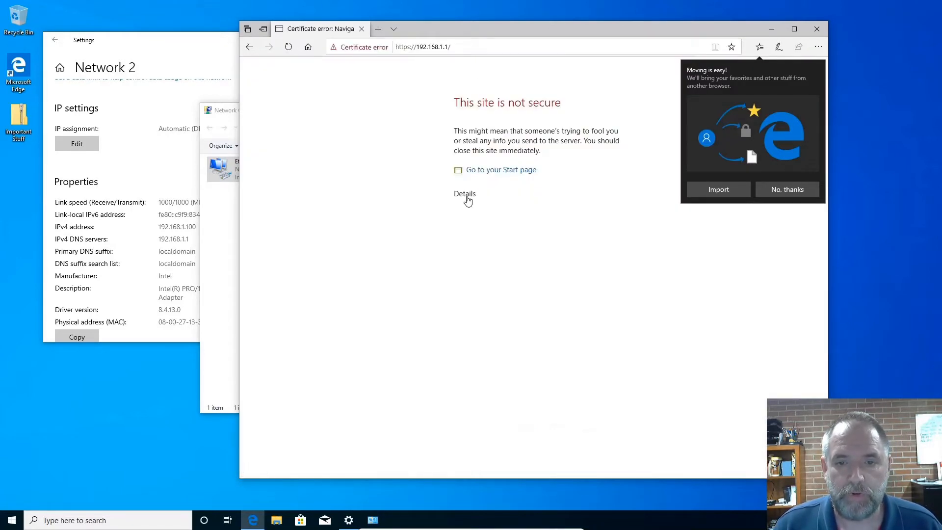
Continue past the certificate warning to the pfSense login page and decline importing favorites from another browser.
left_click(464, 194)
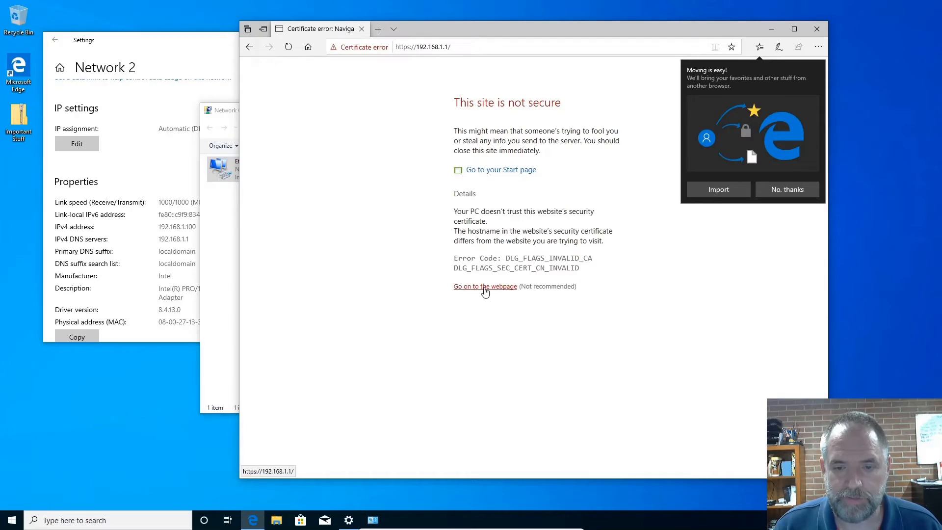
left_click(486, 289)
left_click(776, 194)
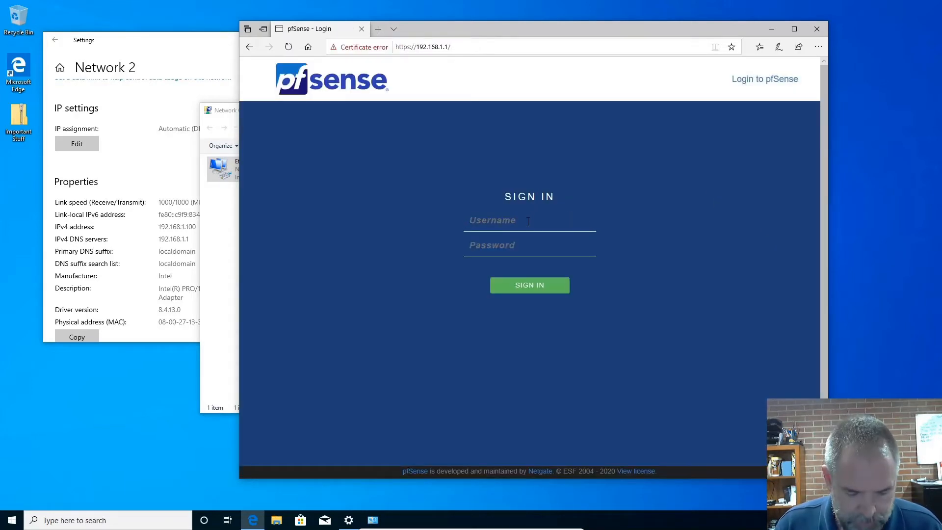
Sign in to pfSense as admin with the account password and never let the browser save the password for this site.
type("admin")
key("Tab")
type("pfsense")
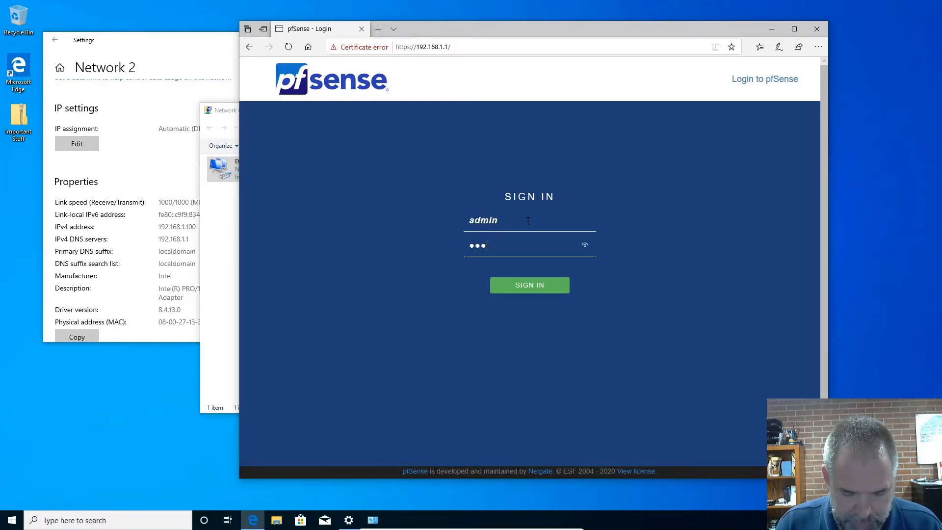
key("Return")
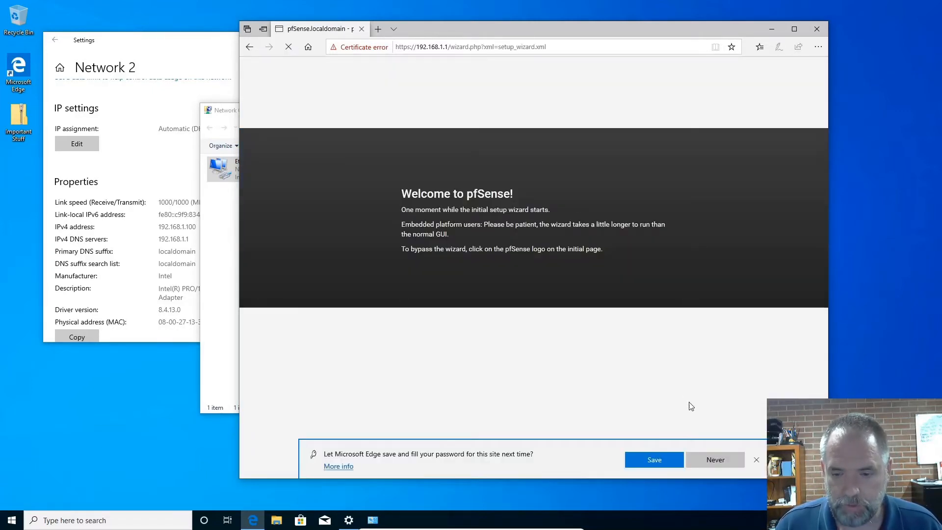
left_click(715, 460)
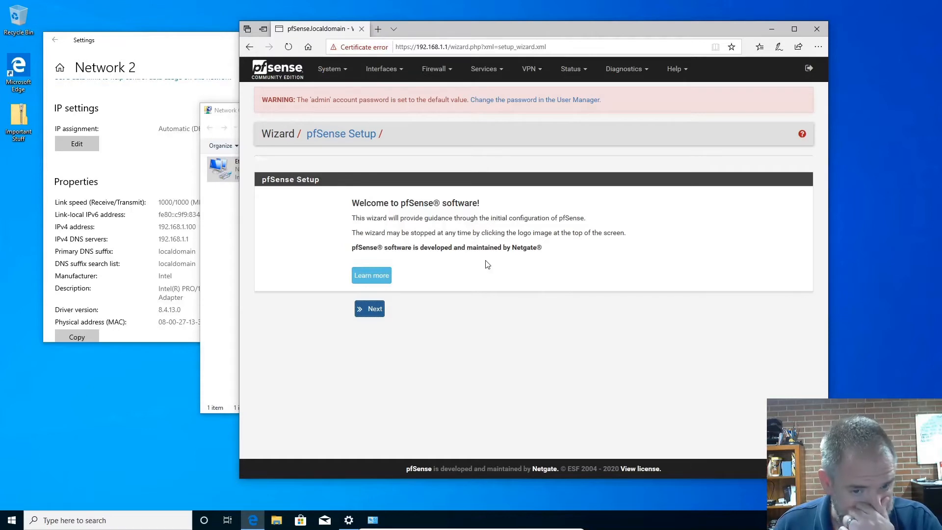
Advance the setup wizard to General Information, set the DNS servers to primary 9.9.9.9 and secondary 8.8.8.8, disable Override DNS, and continue.
left_click(367, 316)
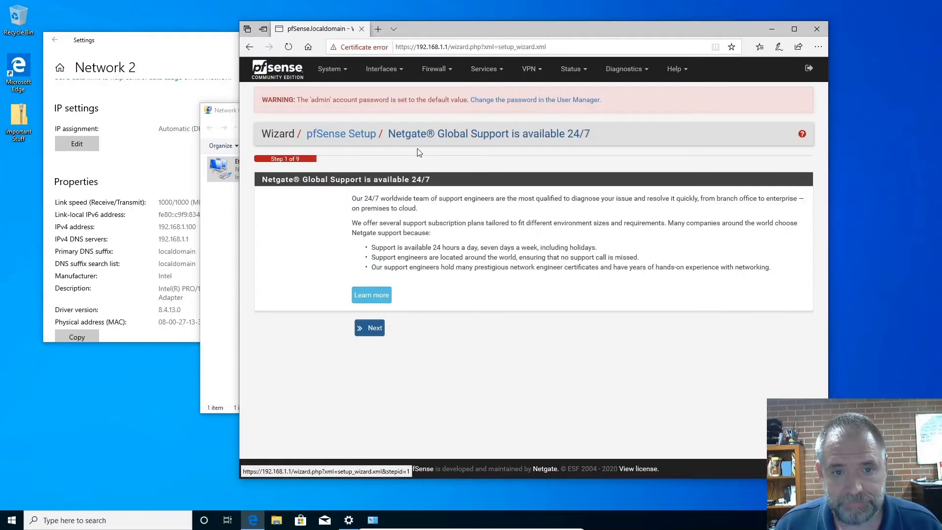
left_click(373, 333)
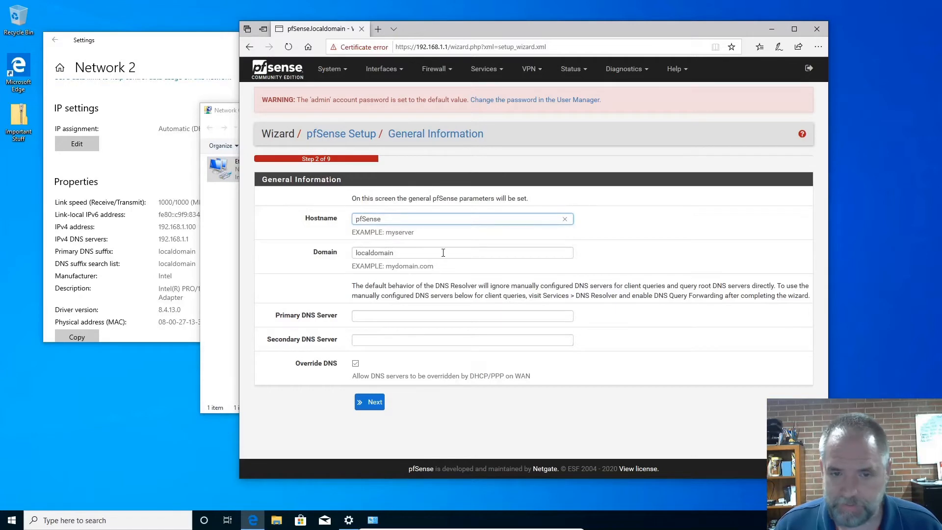
left_click(376, 316)
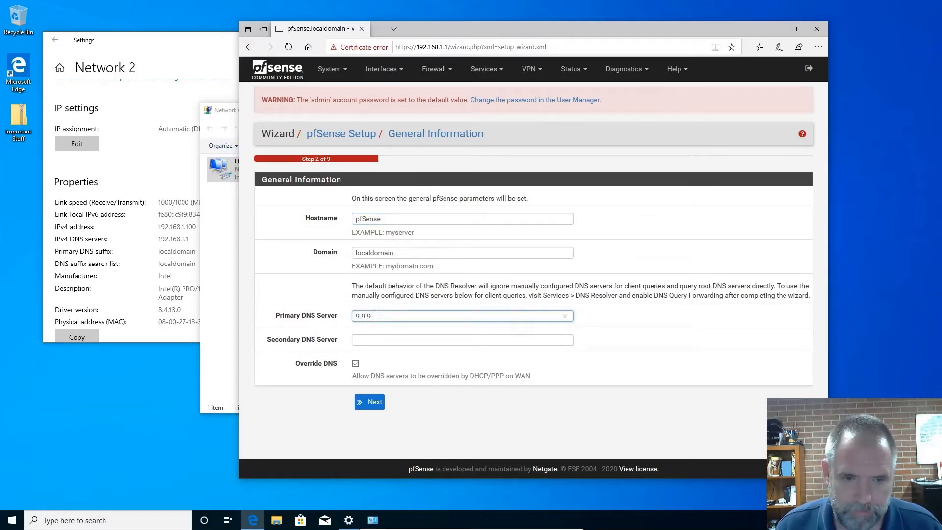
left_click(394, 339)
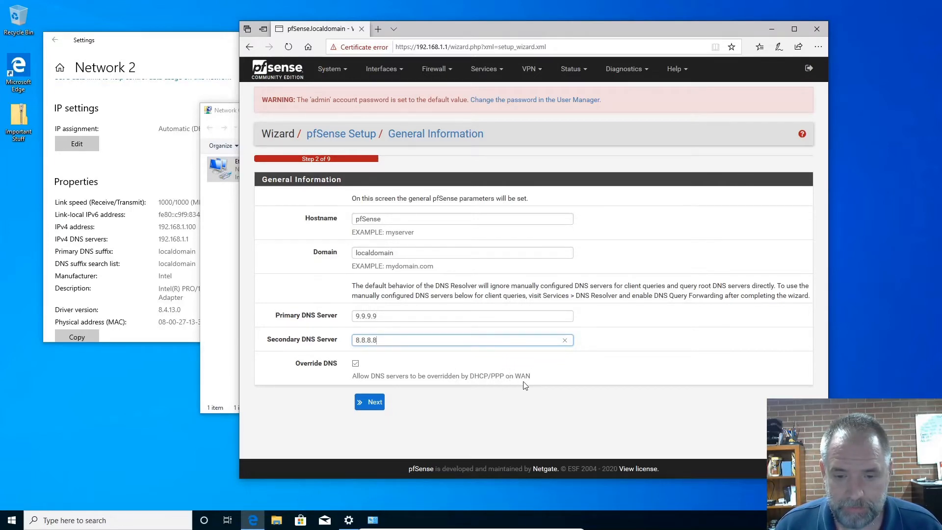
left_click(356, 366)
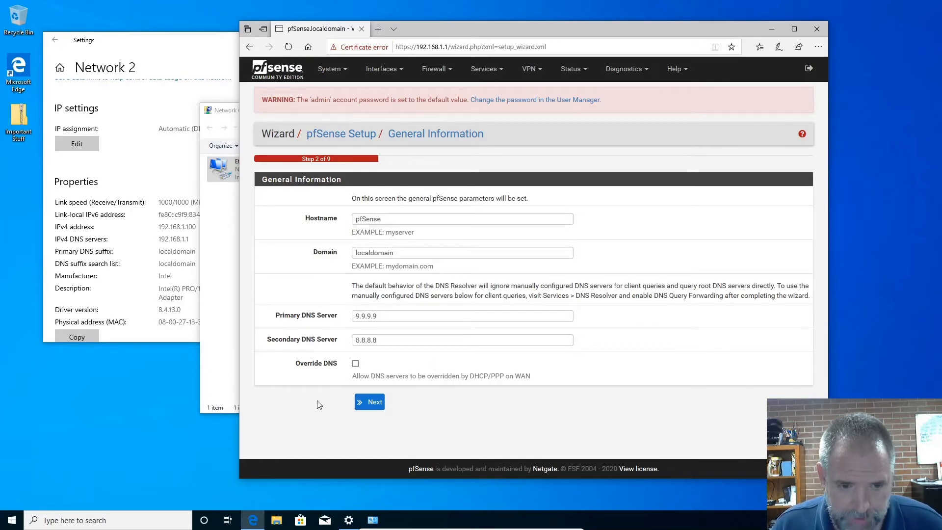
left_click(355, 363)
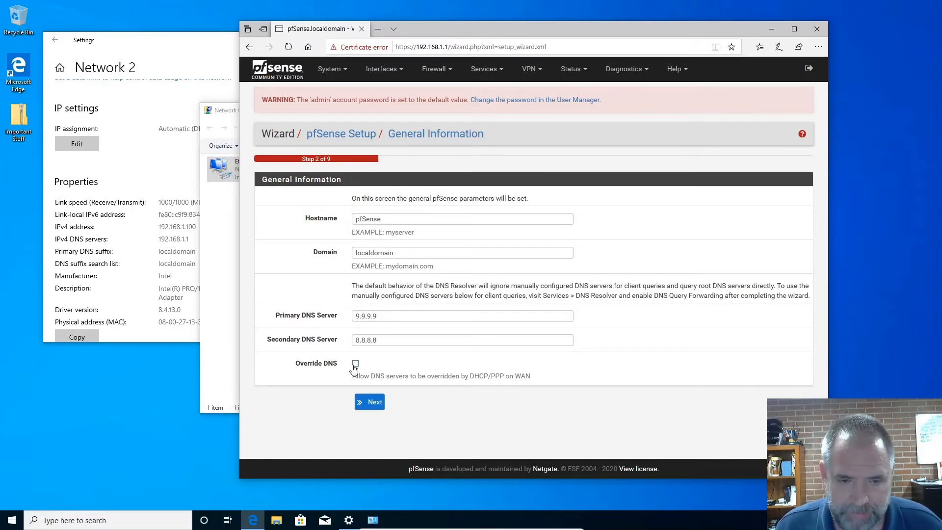
left_click(369, 402)
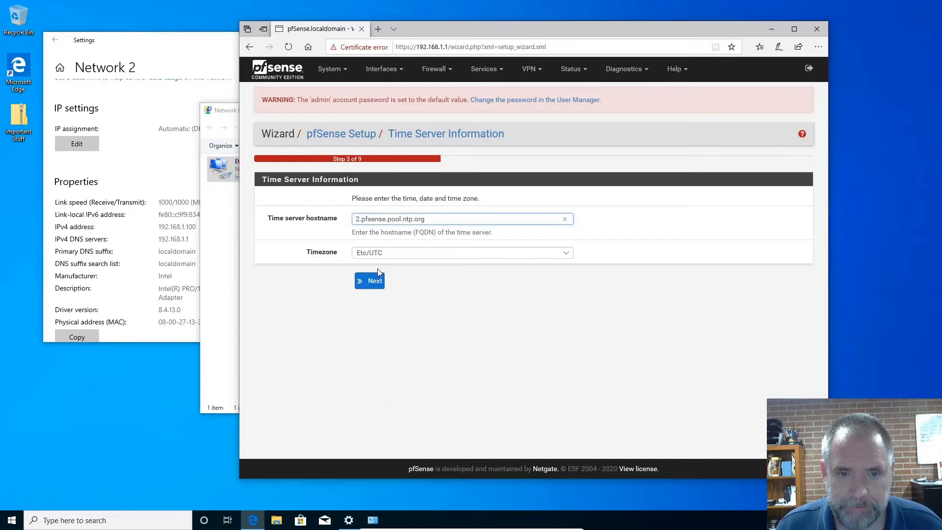
Accept the default time server settings, allow RFC1918 private networks to enter via the DHCP-configured WAN interface, and continue.
left_click(377, 278)
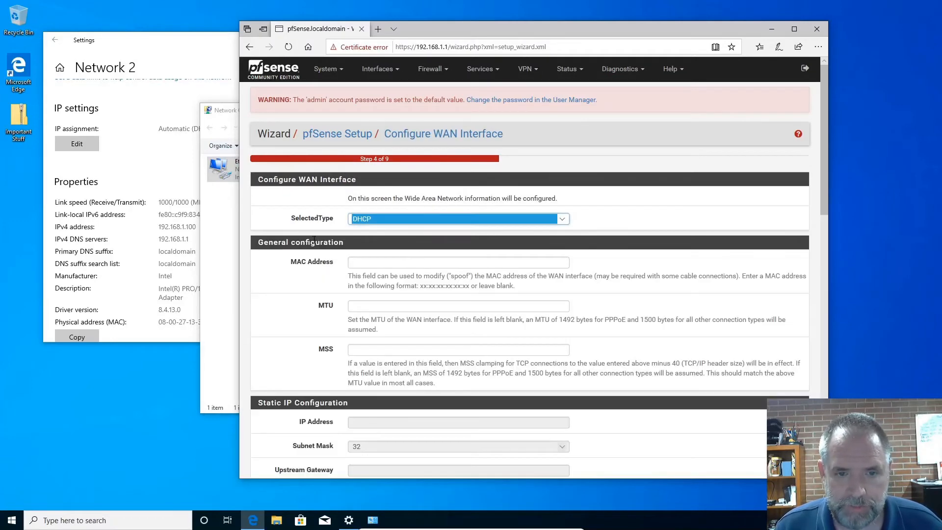
left_click(647, 223)
scroll(642, 341, "down", 4)
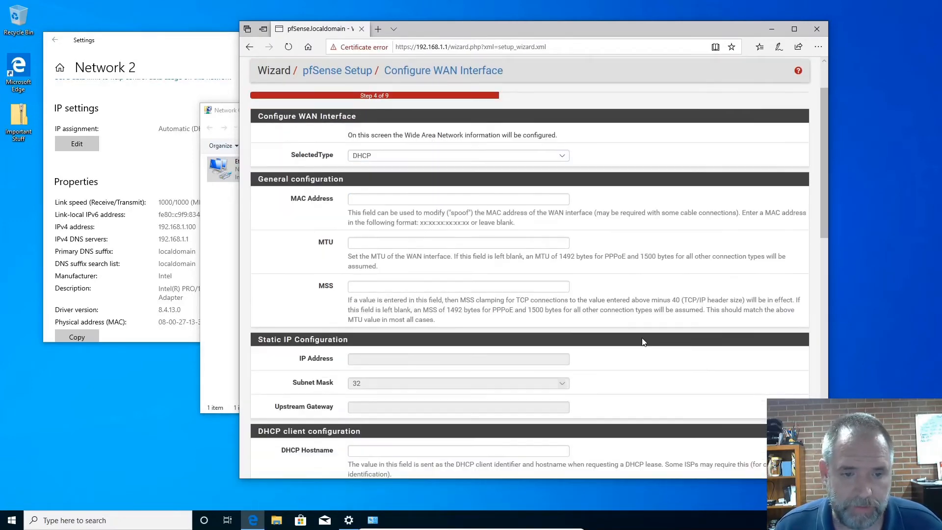
scroll(644, 342, "down", 12)
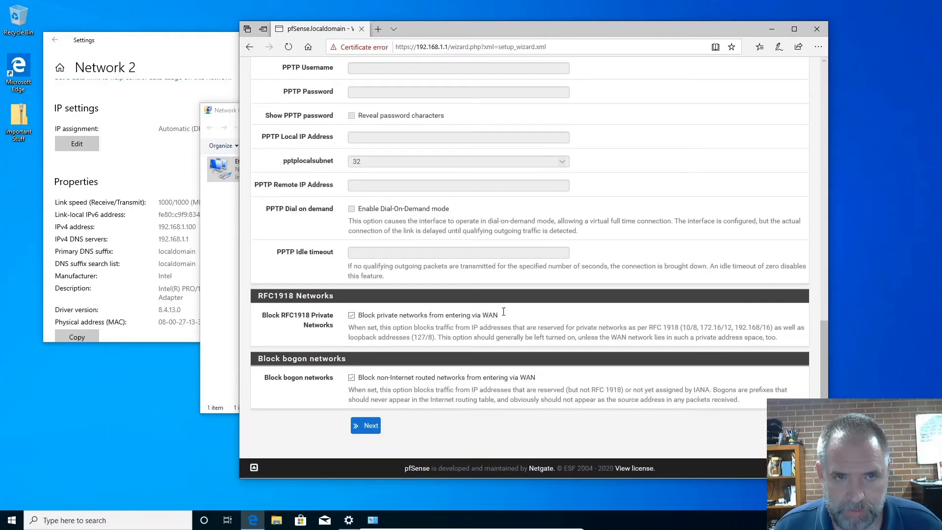
scroll(576, 282, "up", 15)
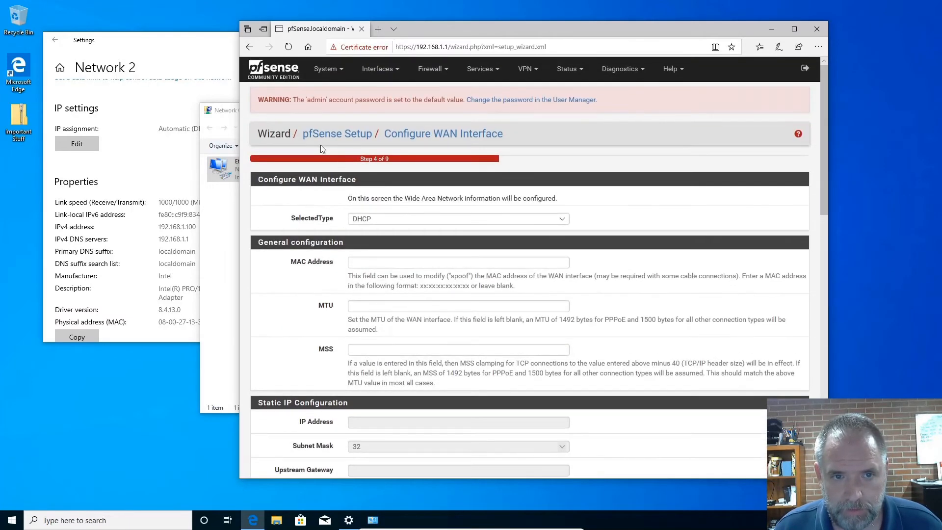
scroll(655, 341, "down", 5)
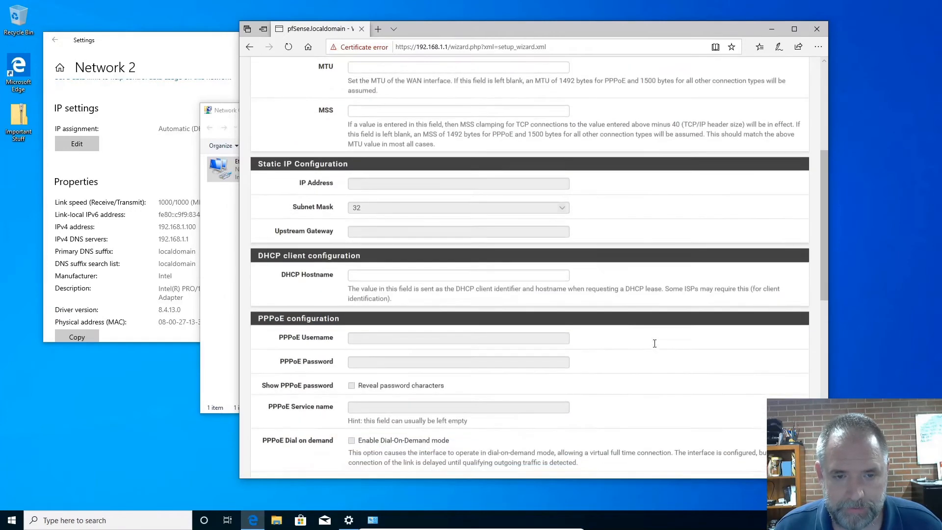
scroll(655, 343, "down", 10)
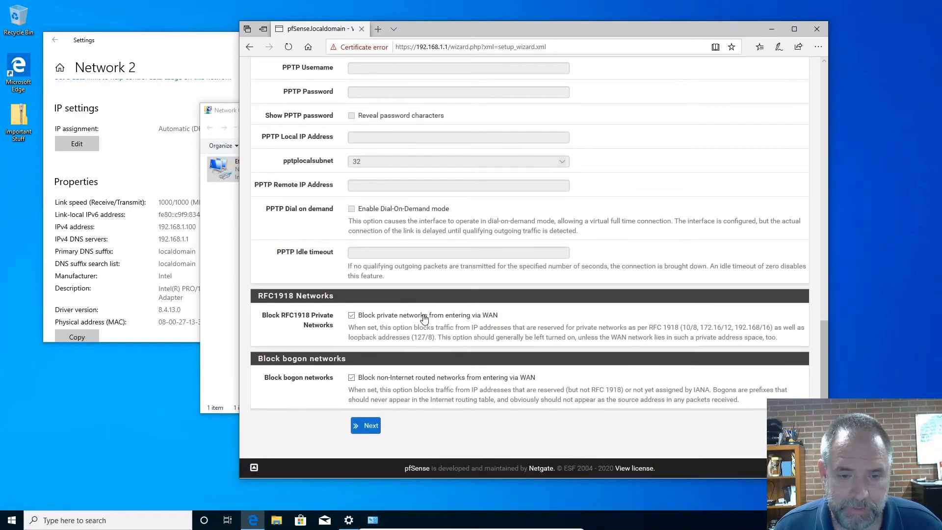
left_click(397, 319)
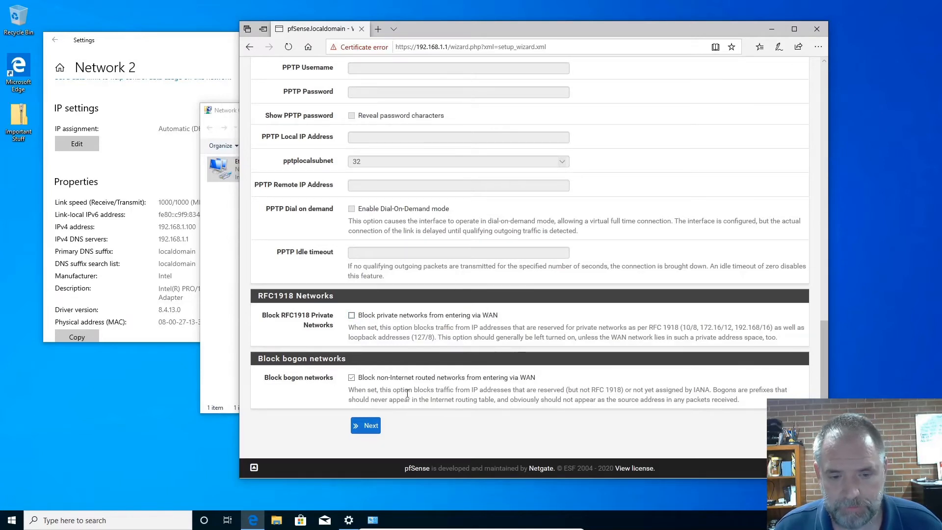
left_click(364, 425)
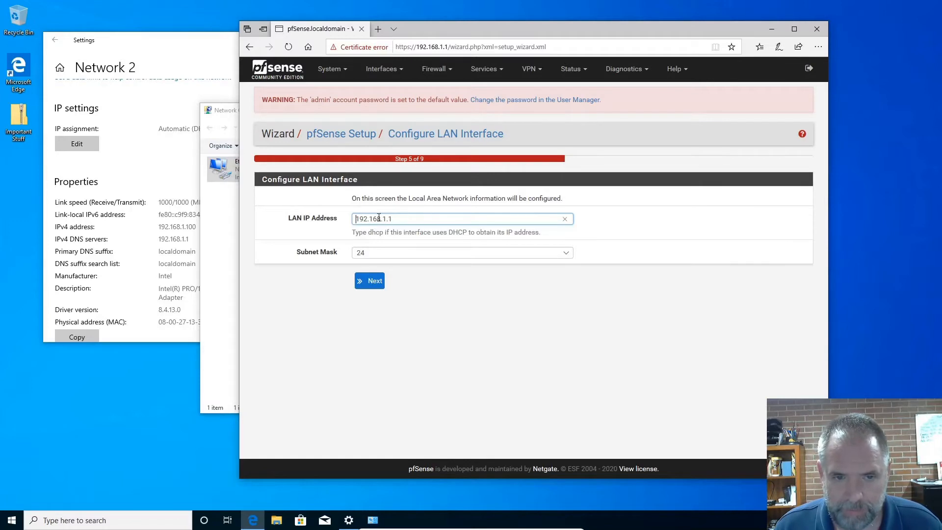
Try LAN subnet masks of 21, 27 and 20, and return the mask to 24.
left_click(364, 256)
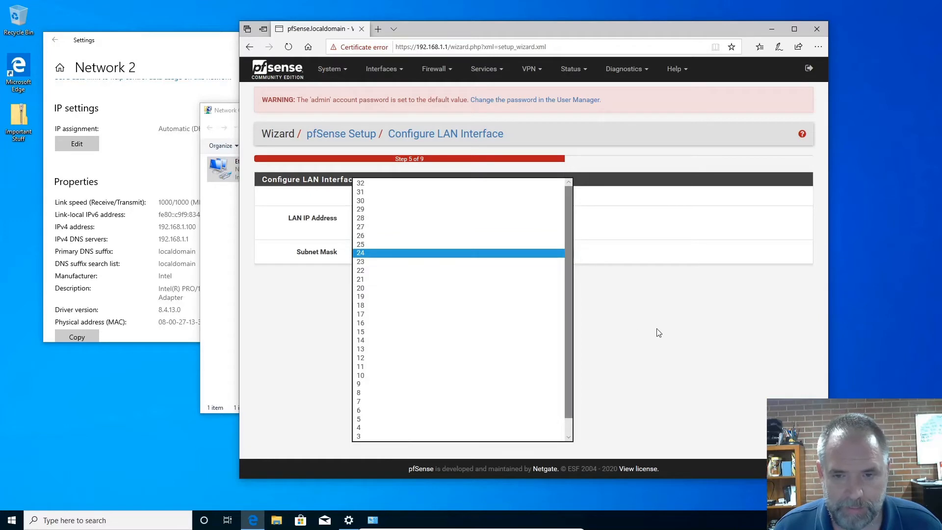
left_click(481, 281)
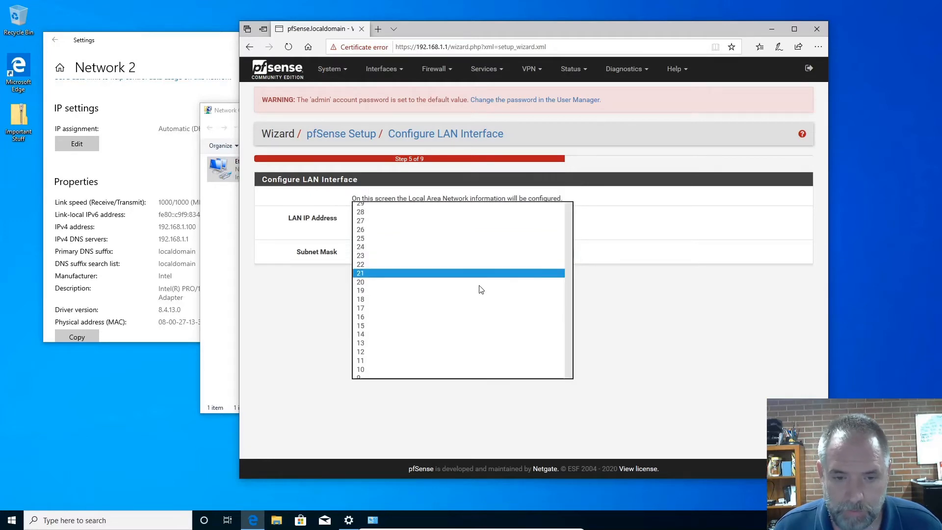
left_click(432, 255)
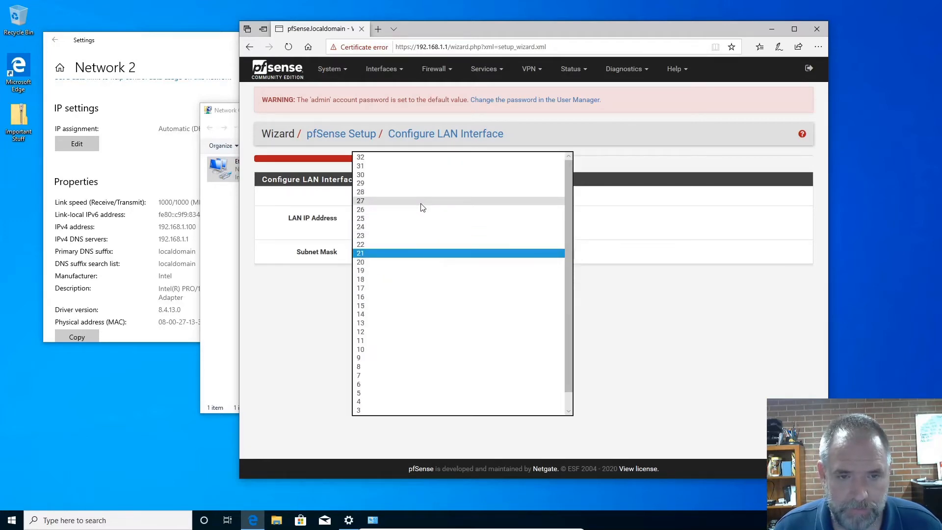
left_click(423, 202)
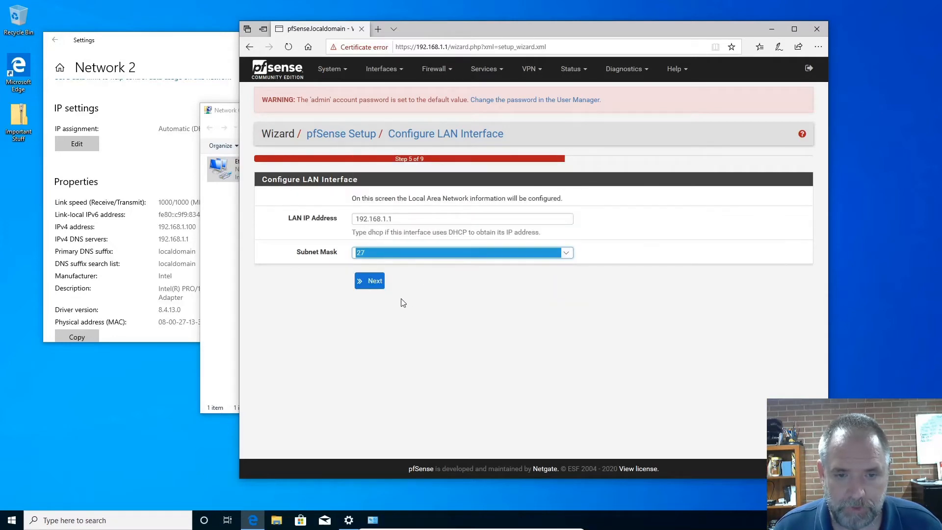
left_click(395, 253)
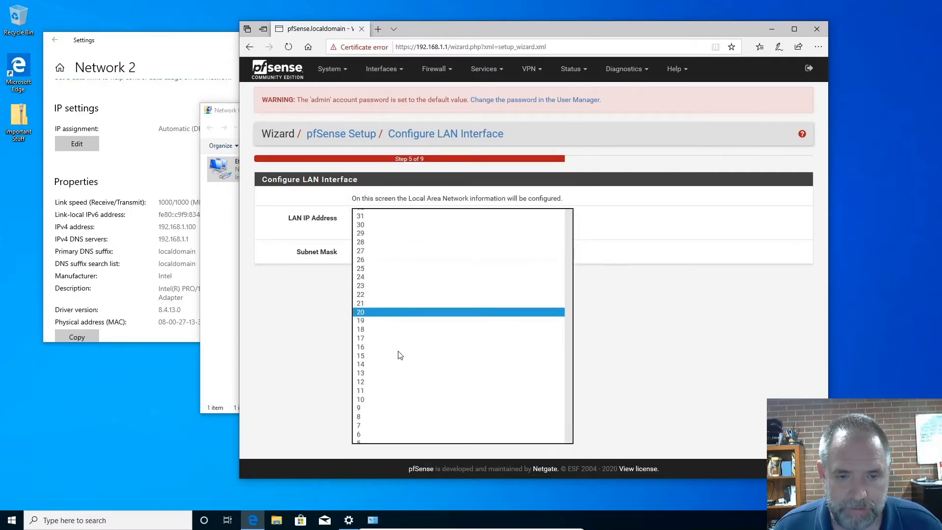
left_click(420, 358)
left_click(398, 256)
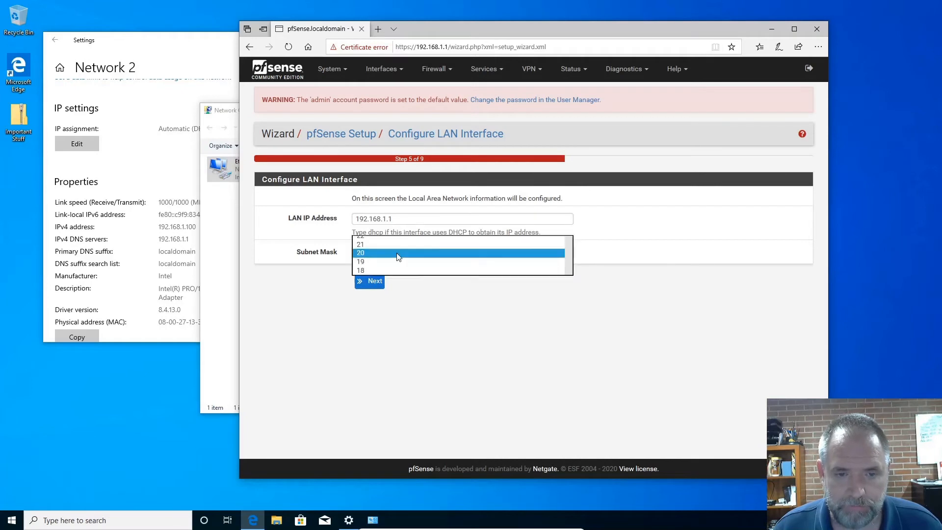
left_click(387, 219)
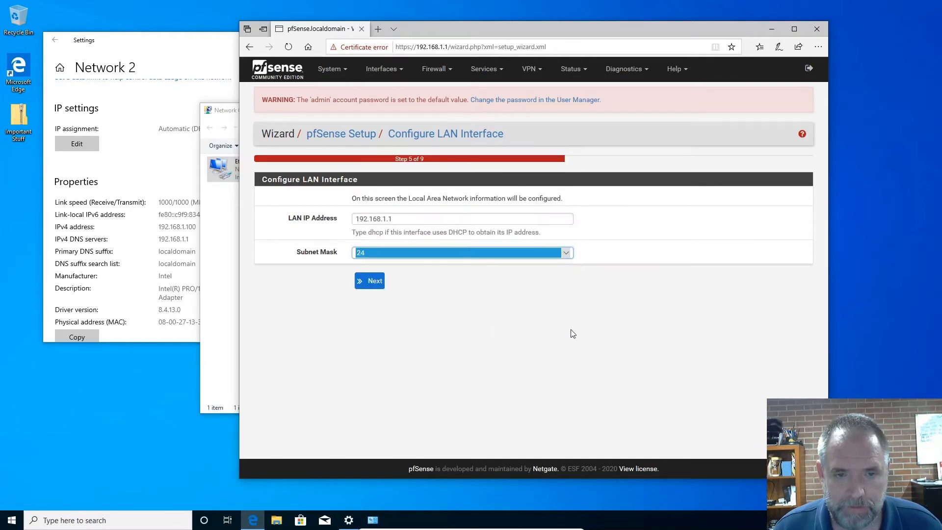
left_click(570, 330)
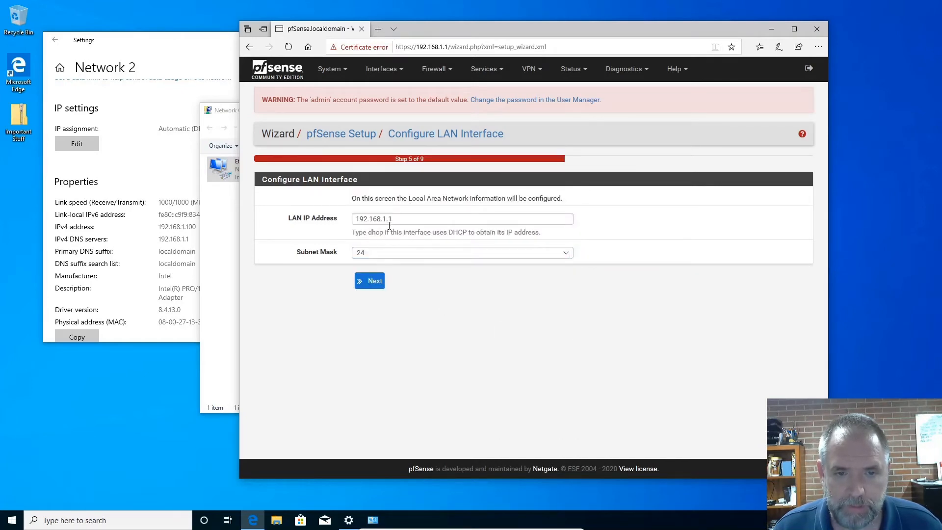
Accept the LAN interface settings, enter and confirm the admin WebGUI password, and continue.
left_click(373, 284)
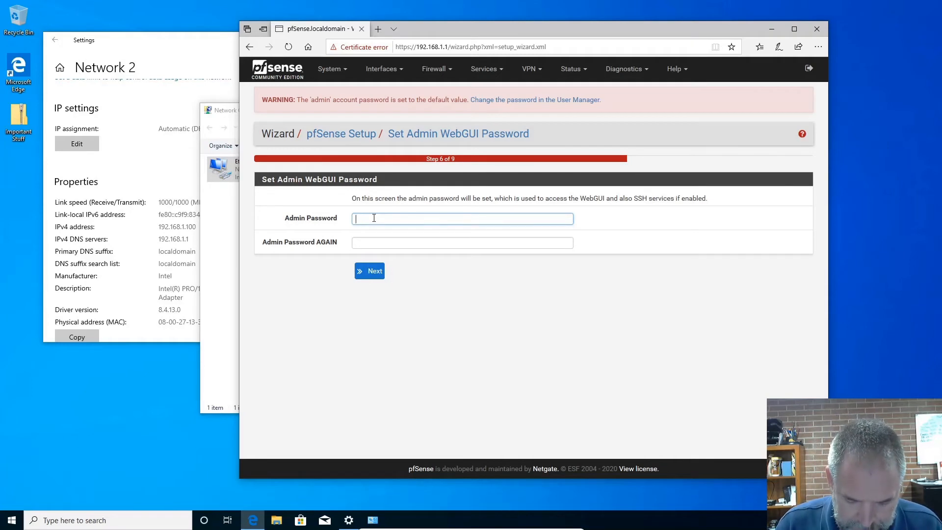
type("pfsens")
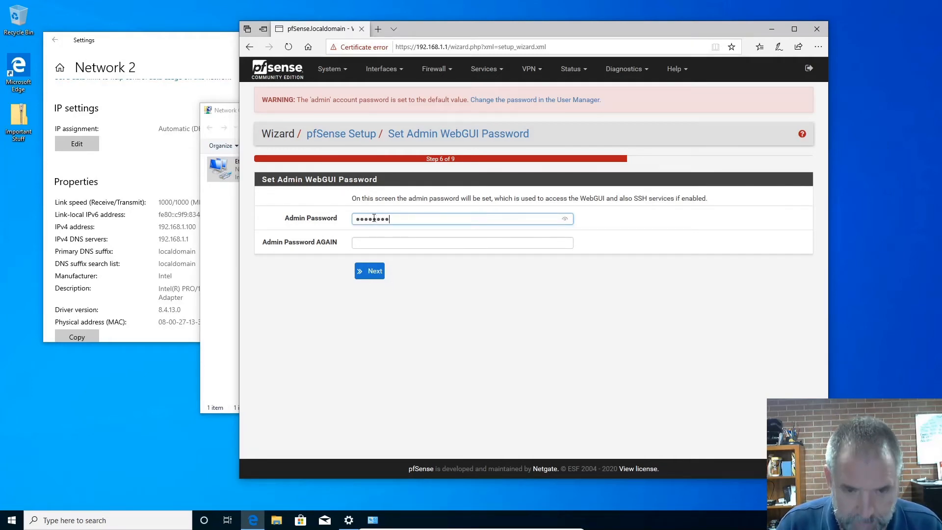
key("Tab")
type("pfsen")
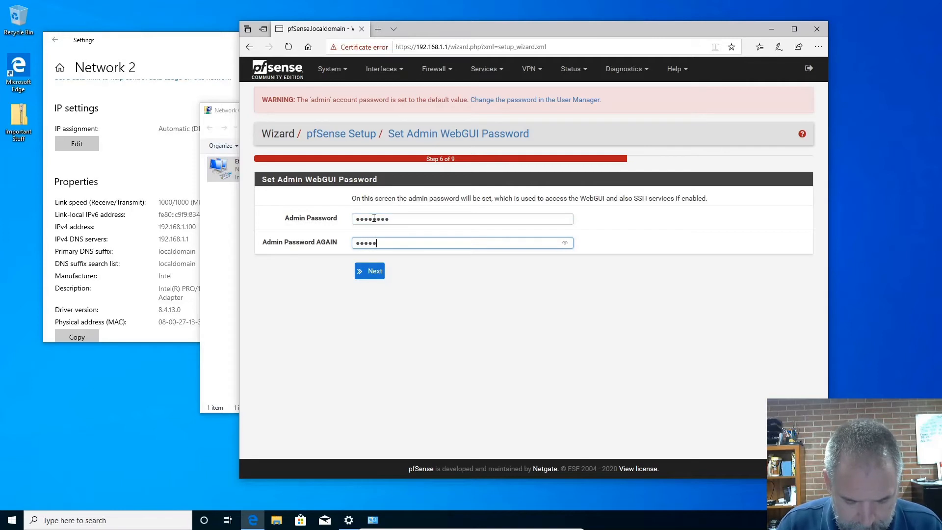
type("se")
key("Return")
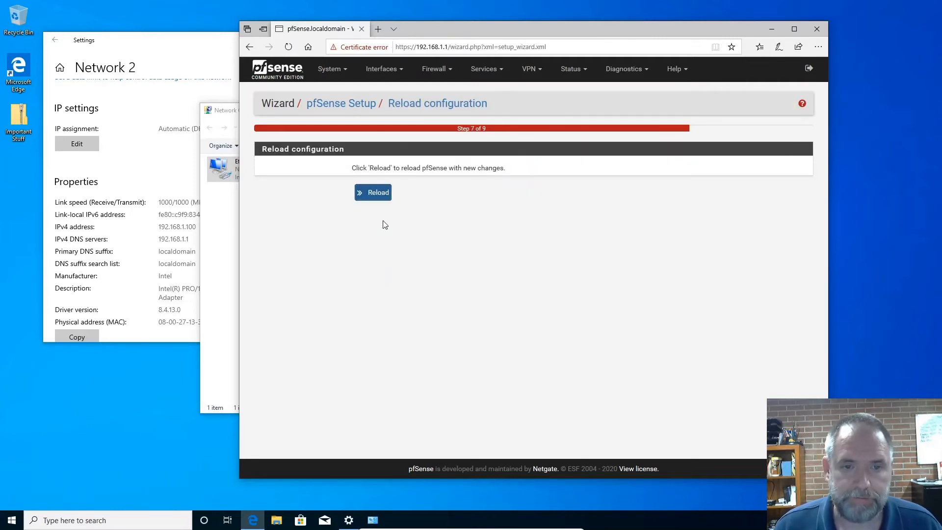
Reload the pfSense configuration and finish the wizard, accepting the copyright notice and closing the survey request.
left_click(368, 192)
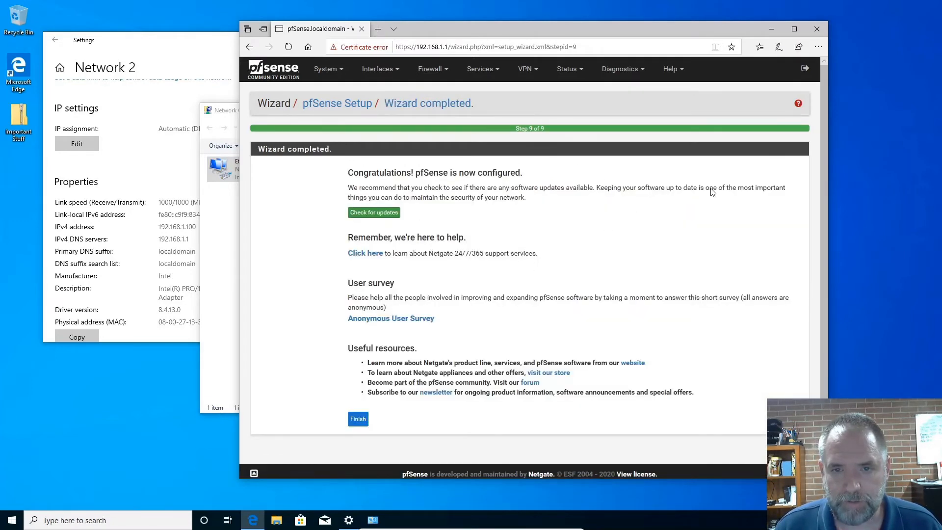
left_click(357, 420)
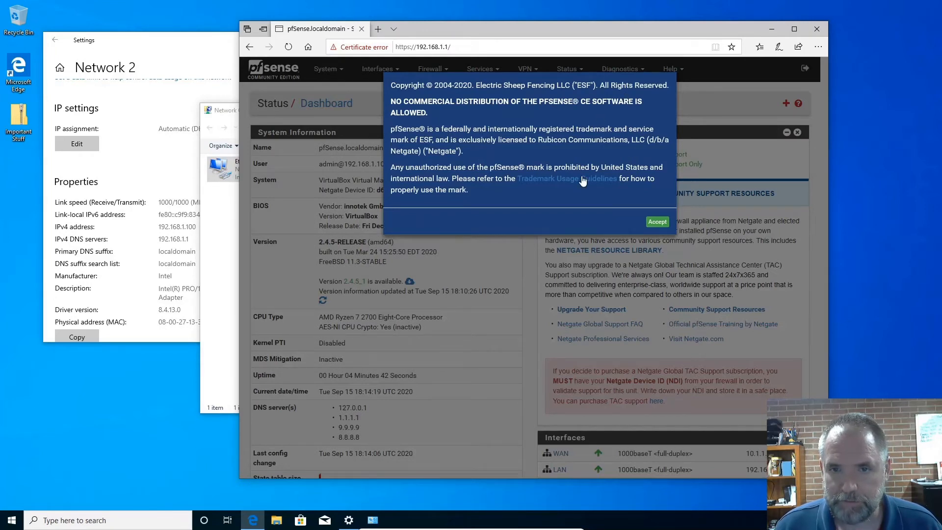
left_click(658, 222)
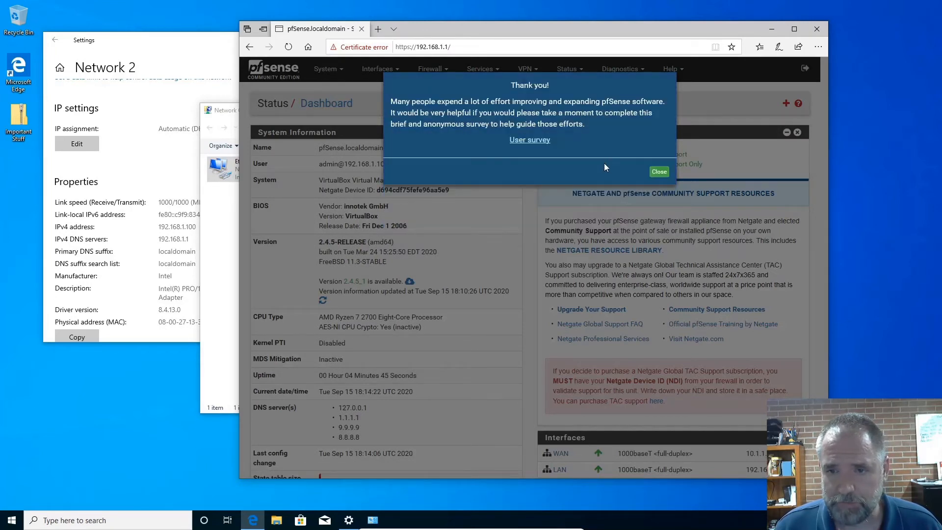
left_click(659, 172)
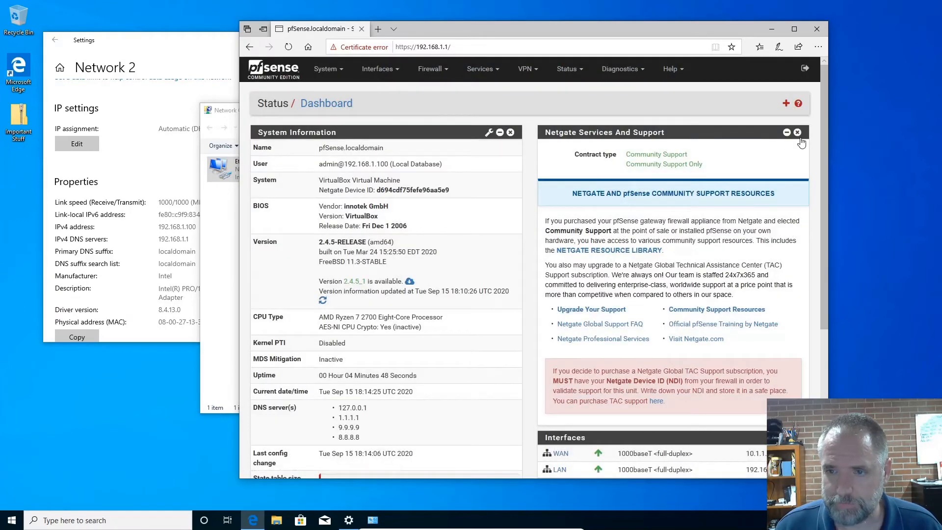
scroll(757, 211, "down", 4)
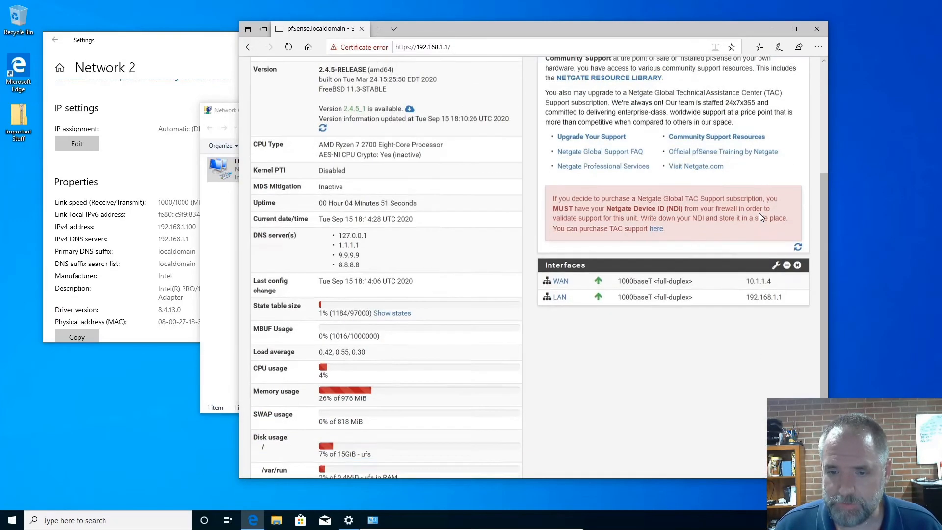
scroll(726, 211, "up", 4)
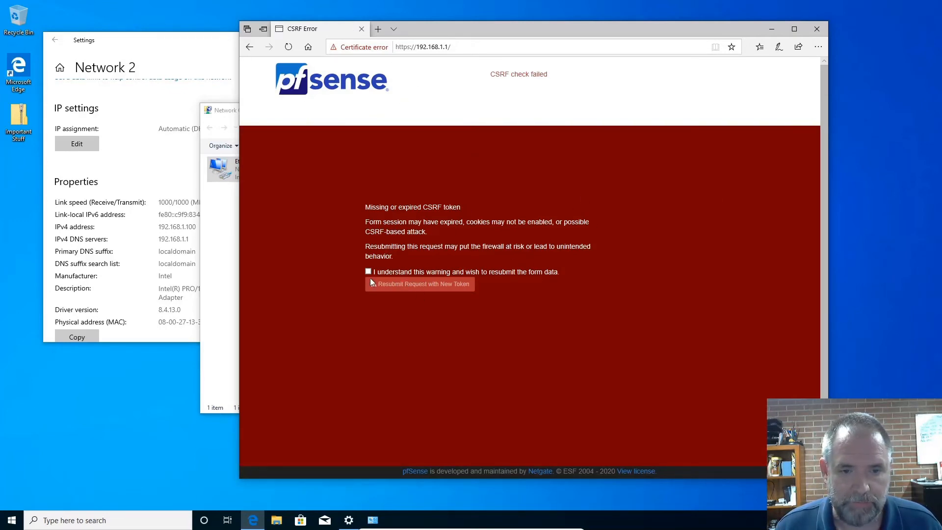
Resubmit the expired request with a new token and sign back in as admin with the account password.
left_click(393, 275)
left_click(406, 285)
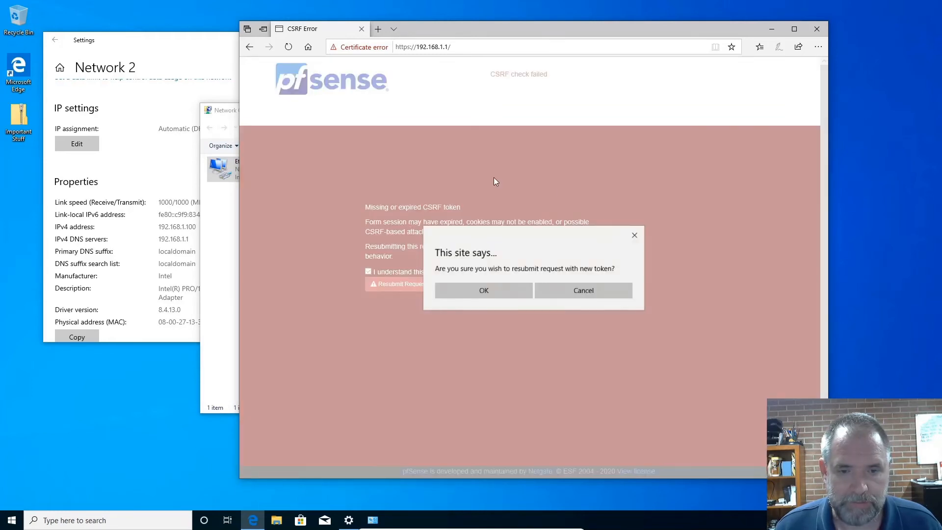
left_click(513, 290)
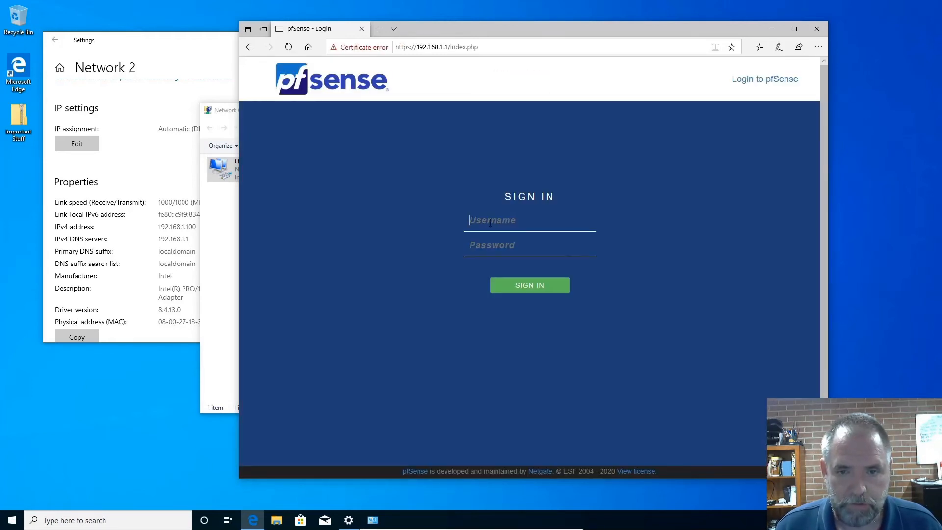
type("admin")
key("Tab")
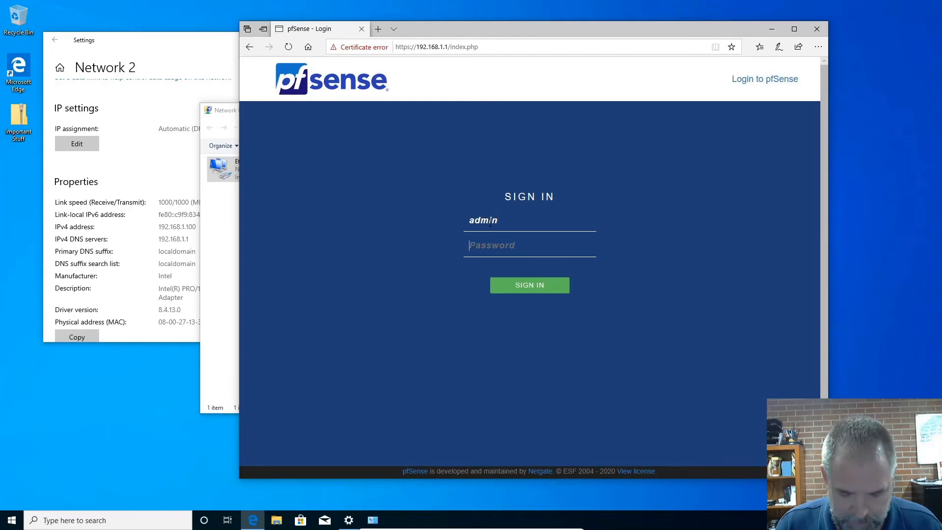
type("password")
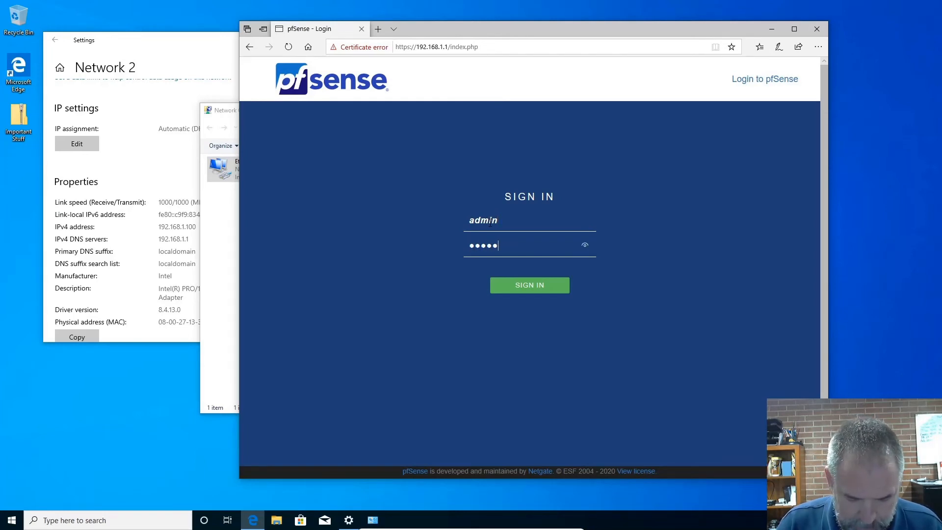
key("Return")
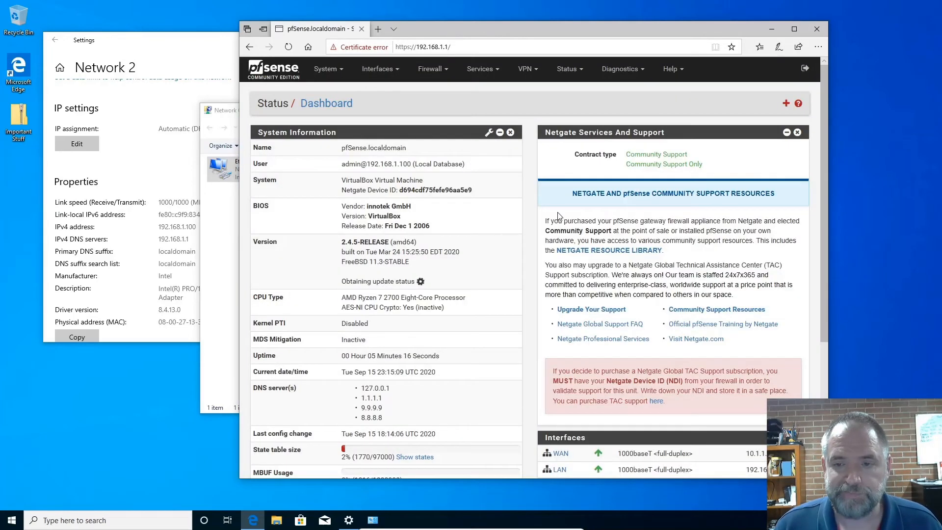
Remove the Netgate Services And Support widget from the dashboard and shift the browser window across the desktop.
left_click(798, 132)
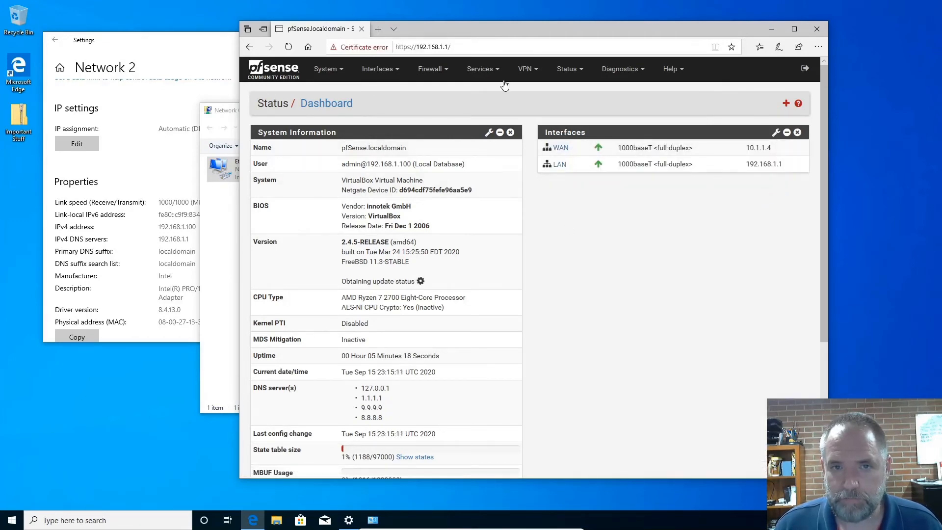
left_click_drag(528, 30, 376, 30)
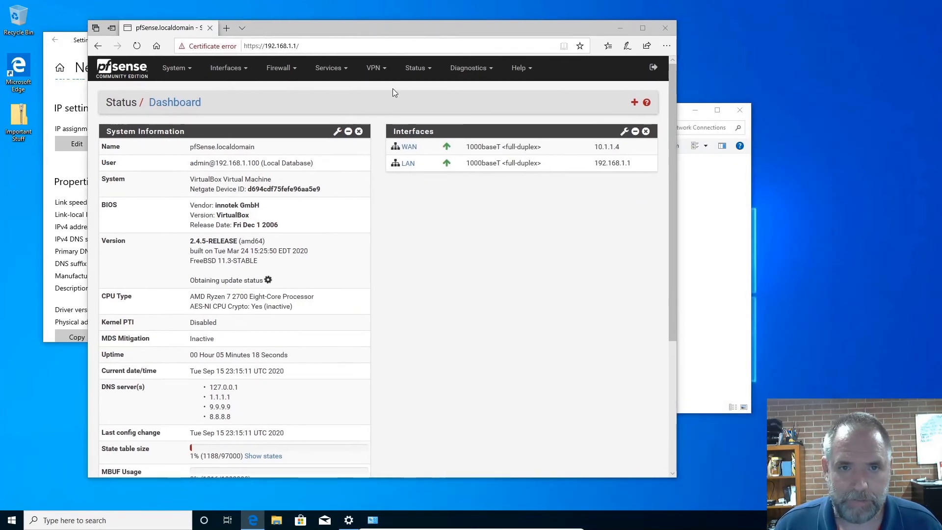
Open the DHCP Leases status page and show all configured leases.
left_click(415, 68)
left_click(428, 136)
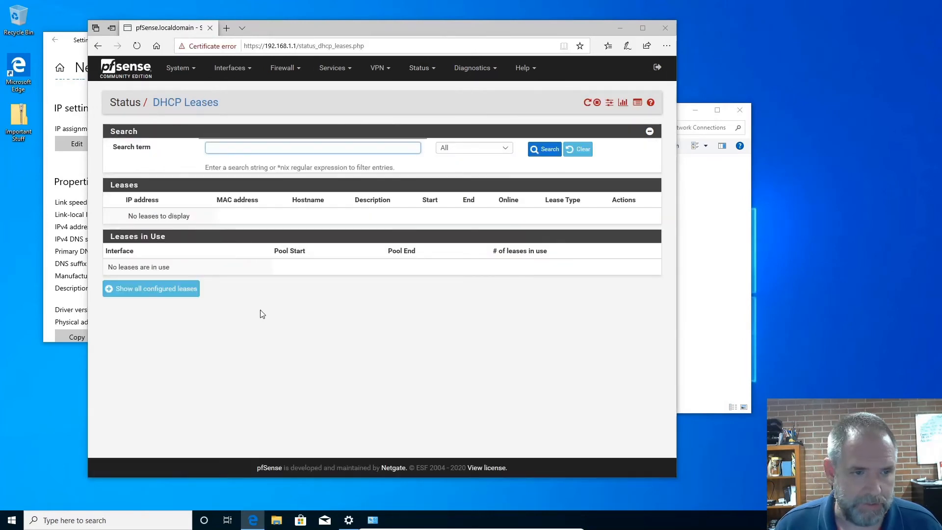
left_click(194, 294)
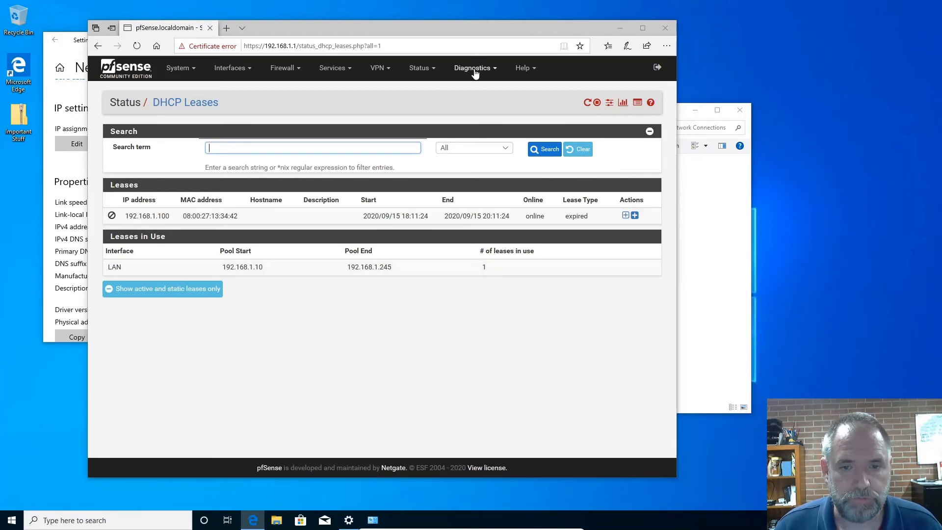
left_click(420, 69)
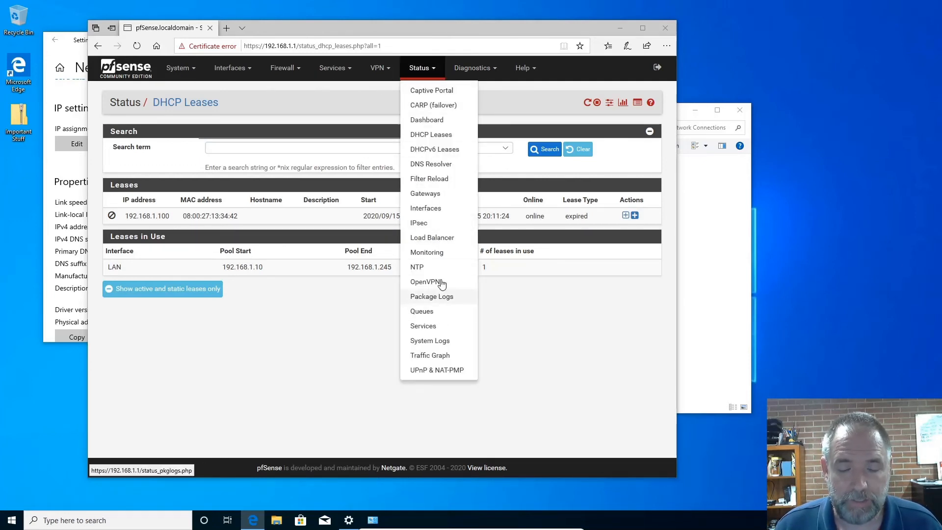
left_click(612, 305)
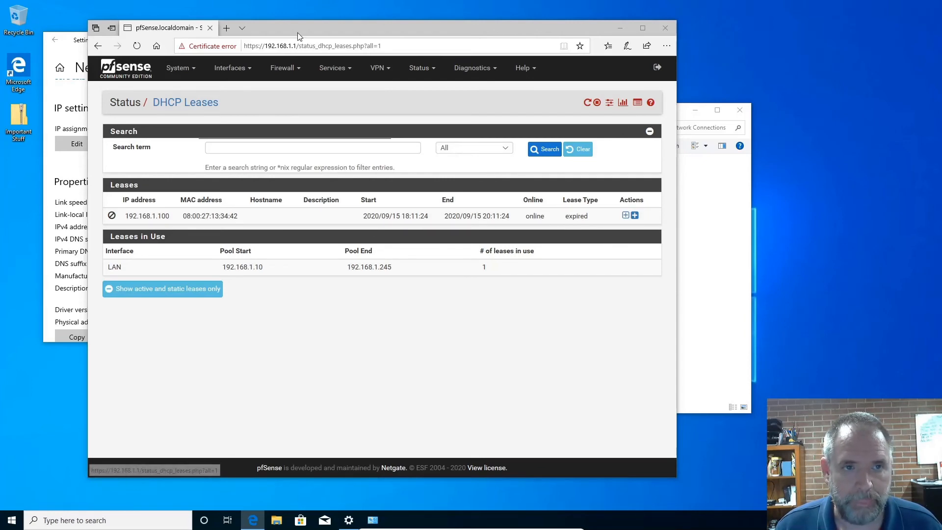
Open a Command Prompt on the Windows client and run ipconfig to check its IP configuration.
left_click_drag(297, 32, 422, 42)
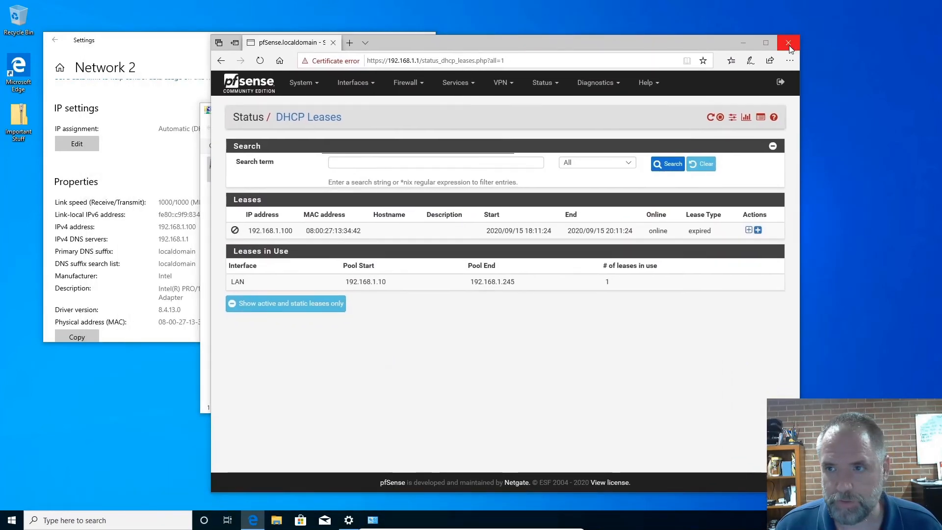
left_click(20, 517)
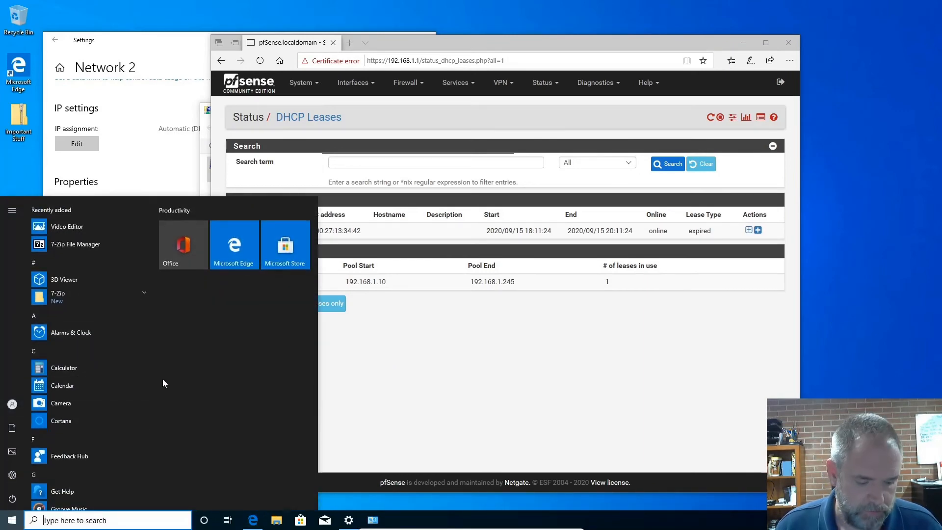
type("cmd")
key("Return")
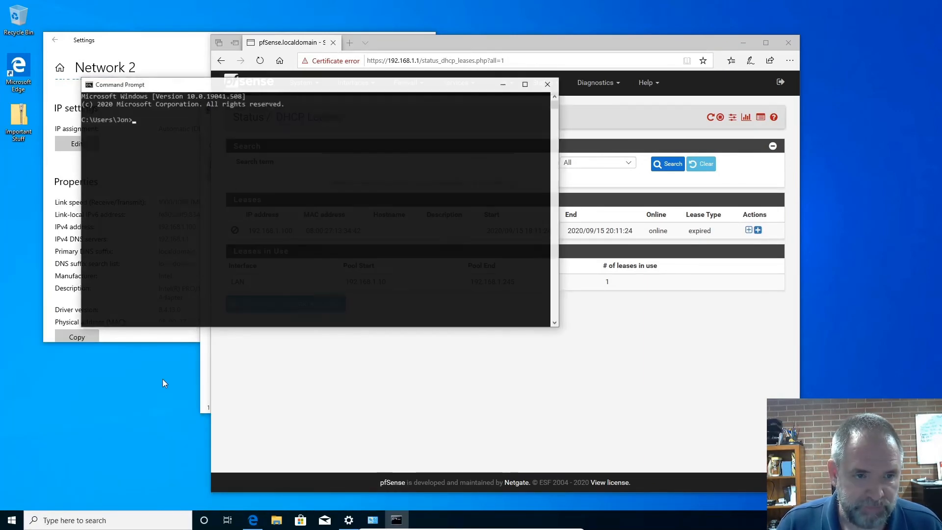
type("ipconfig")
key("Return")
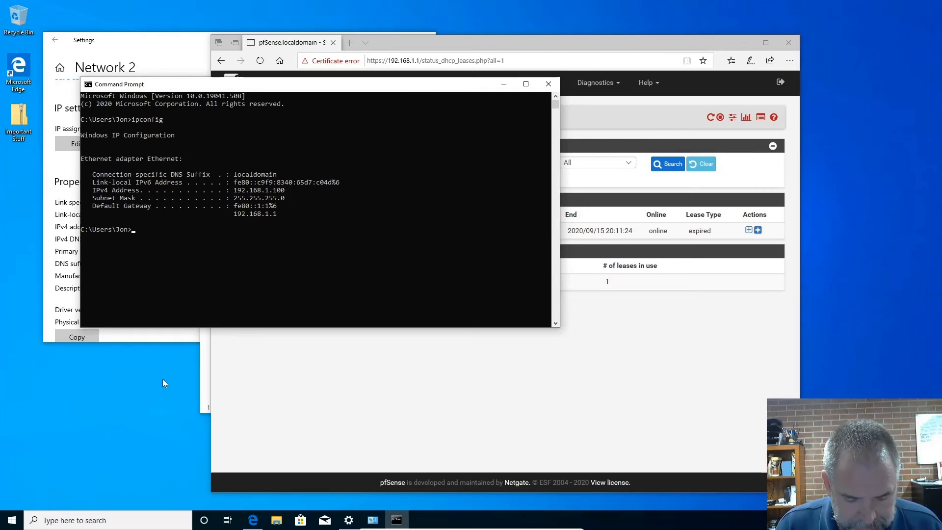
Trace the route to google.com with tracert and close the Command Prompt.
type("tracert")
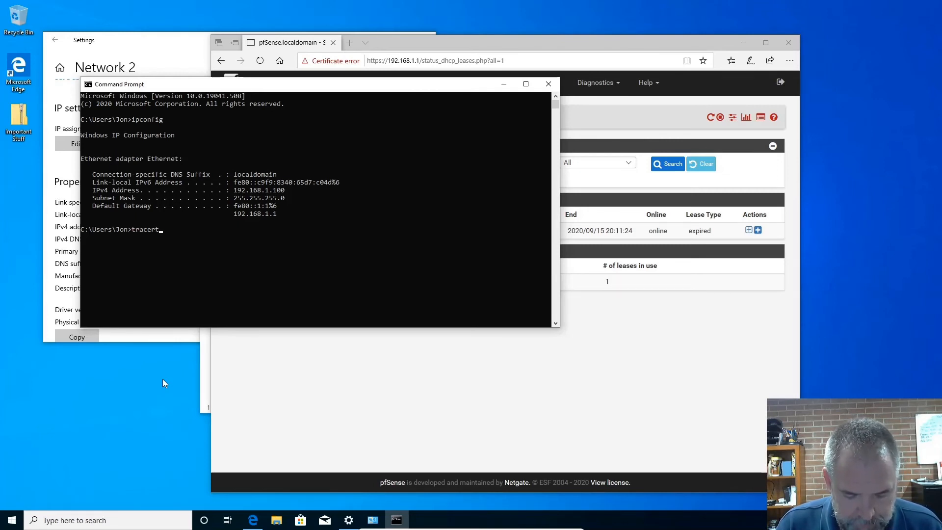
type(" google.")
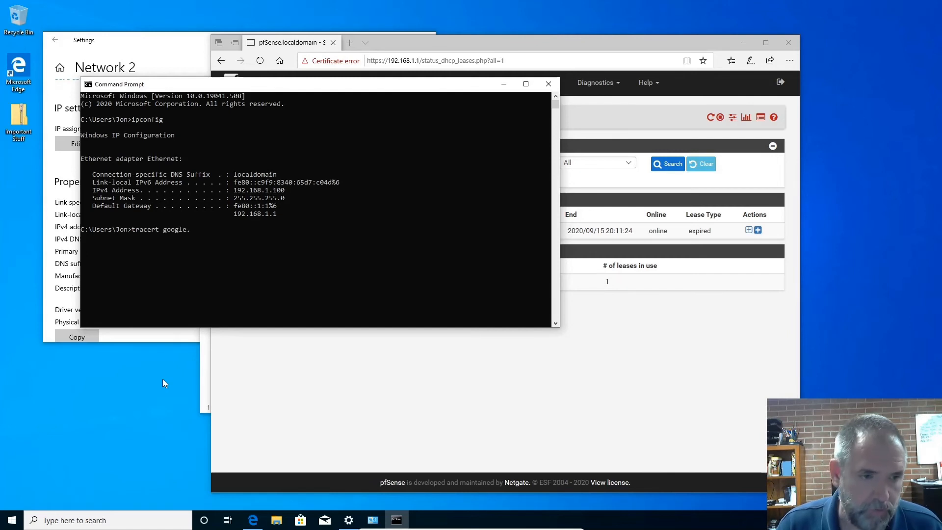
type("com")
key("Return")
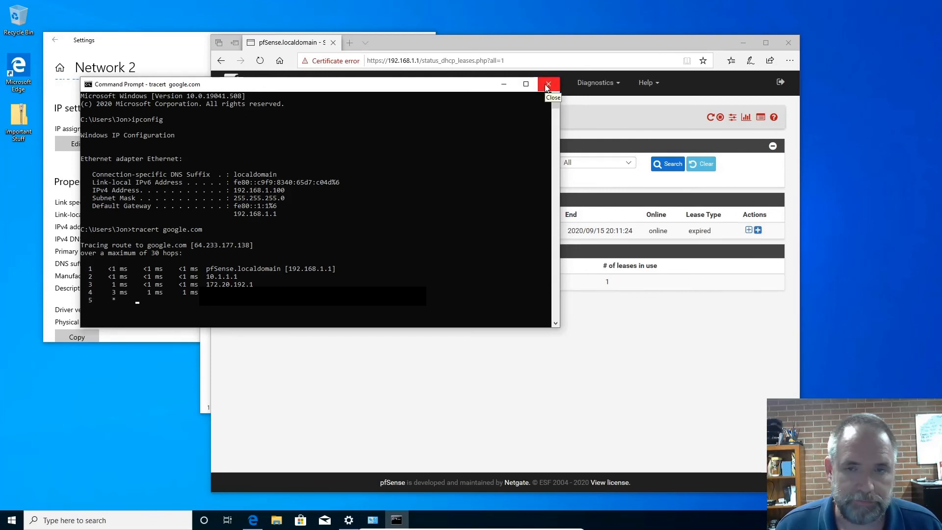
left_click(548, 87)
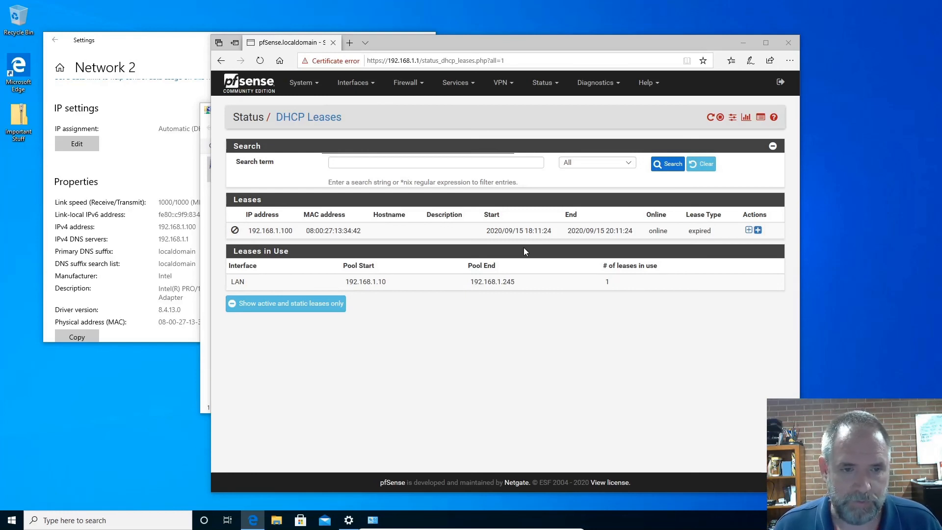
Close the pfSense browser window, the Network Connections window and the network Settings window.
left_click_drag(493, 41, 507, 23)
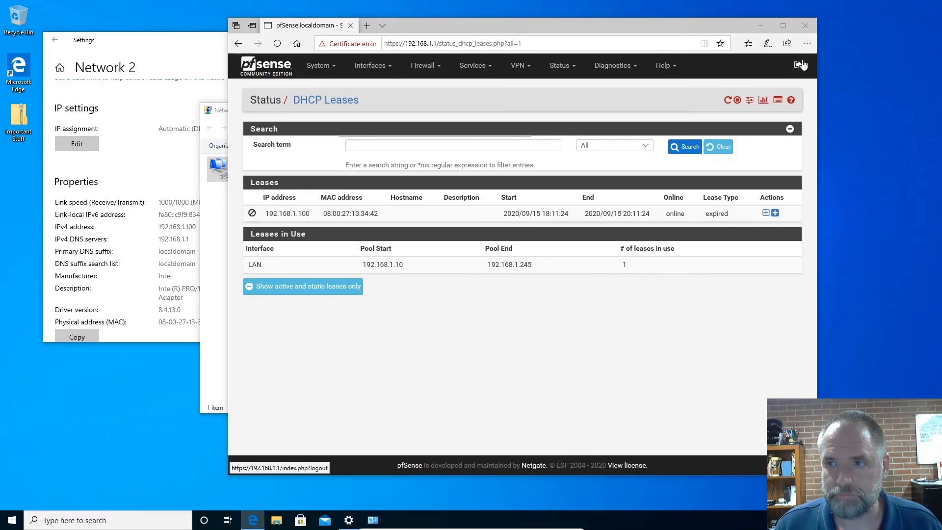
left_click(805, 25)
left_click(740, 112)
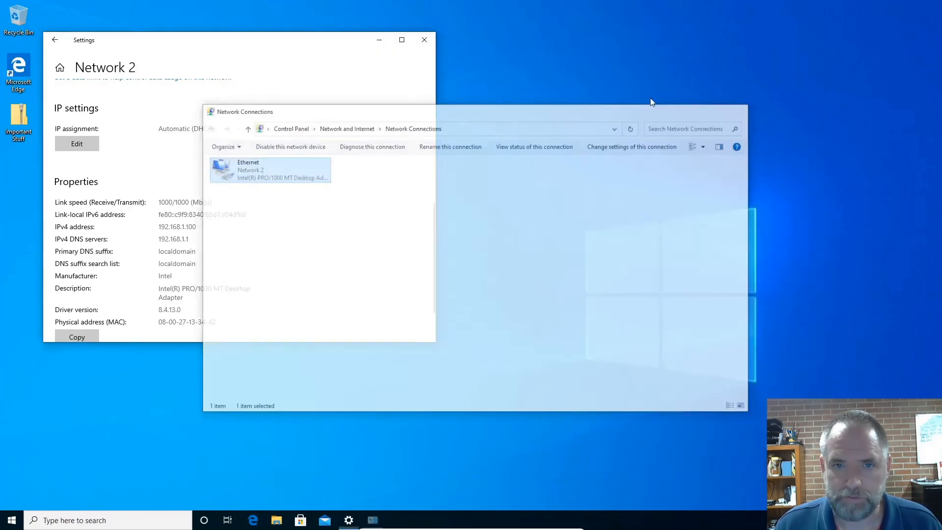
left_click(424, 40)
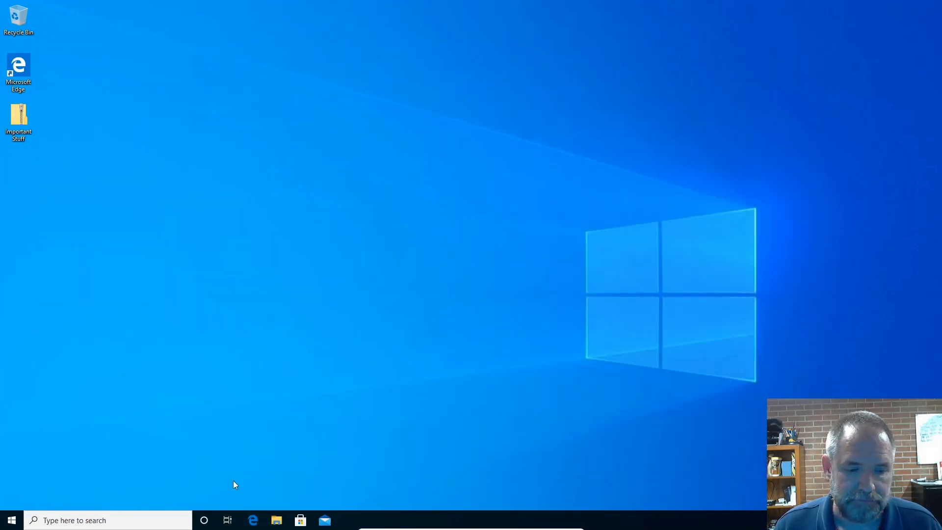
Shut down the Windows client virtual machine from within Windows.
left_click(12, 520)
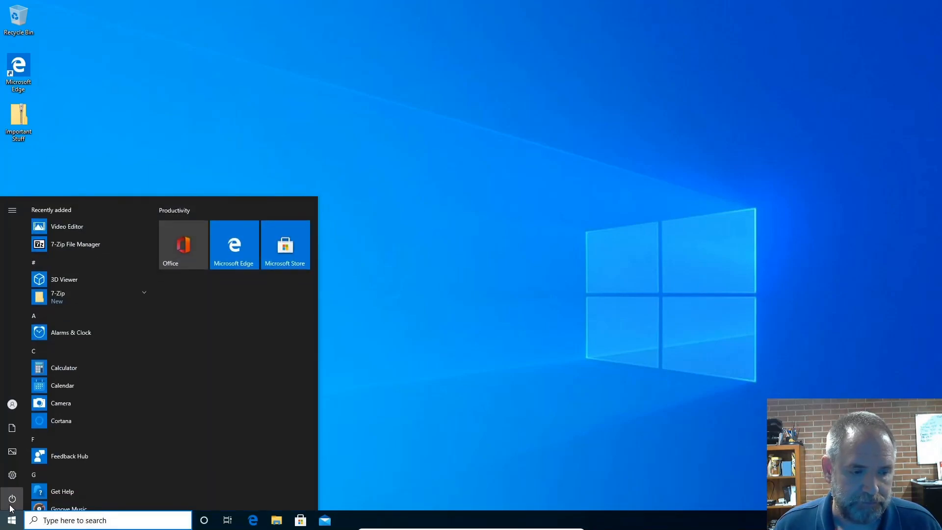
left_click(11, 507)
left_click(41, 457)
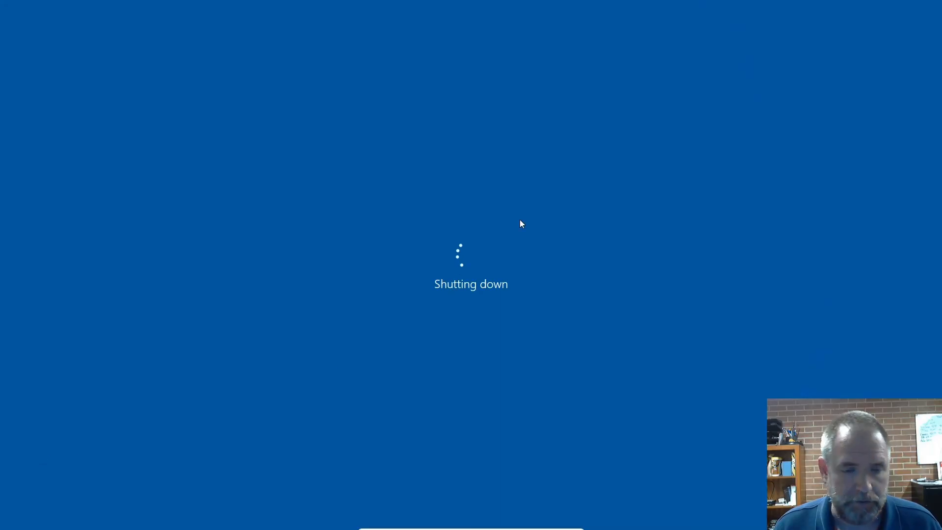